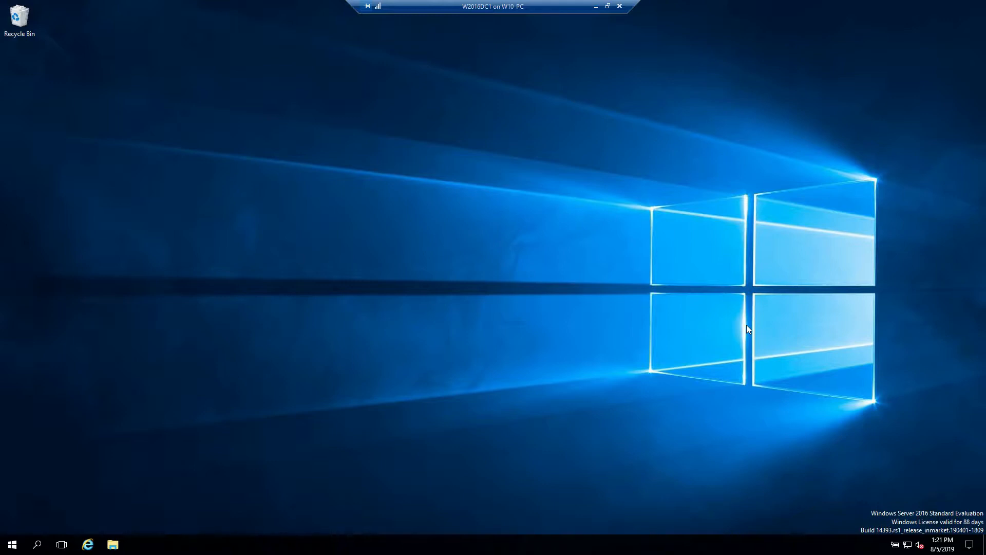
Launch Group Policy Management from Server Manager and close Server Manager
left_click(16, 548)
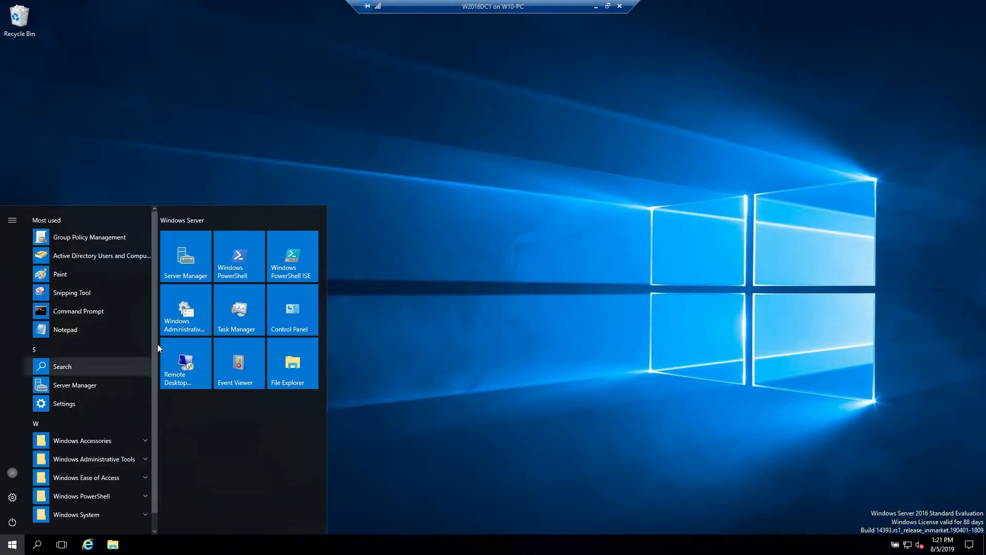
left_click(195, 263)
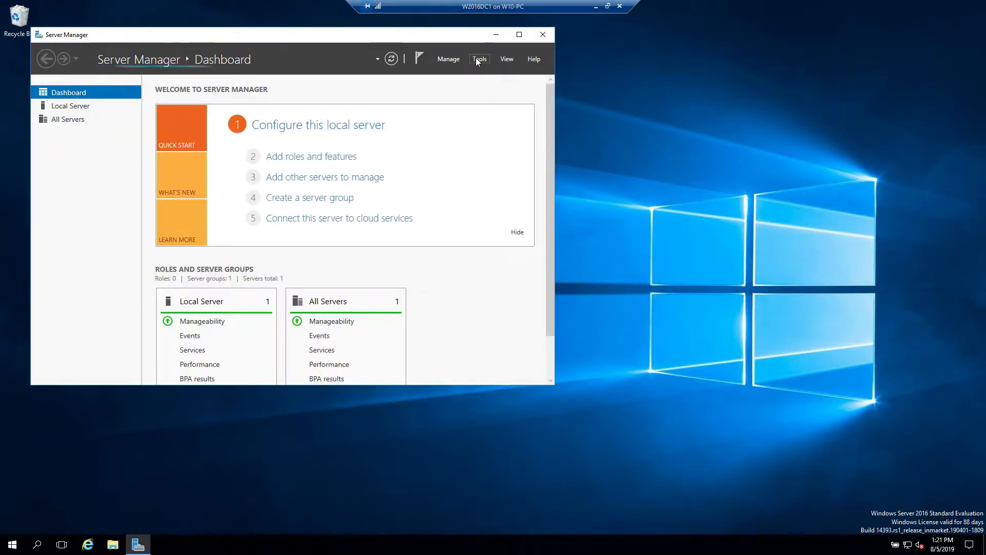
left_click(476, 60)
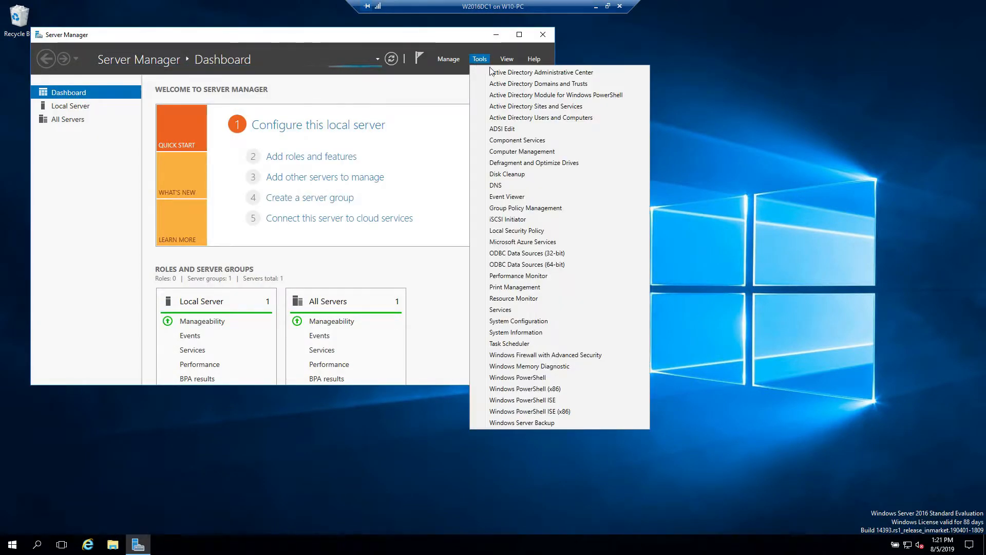
left_click(522, 208)
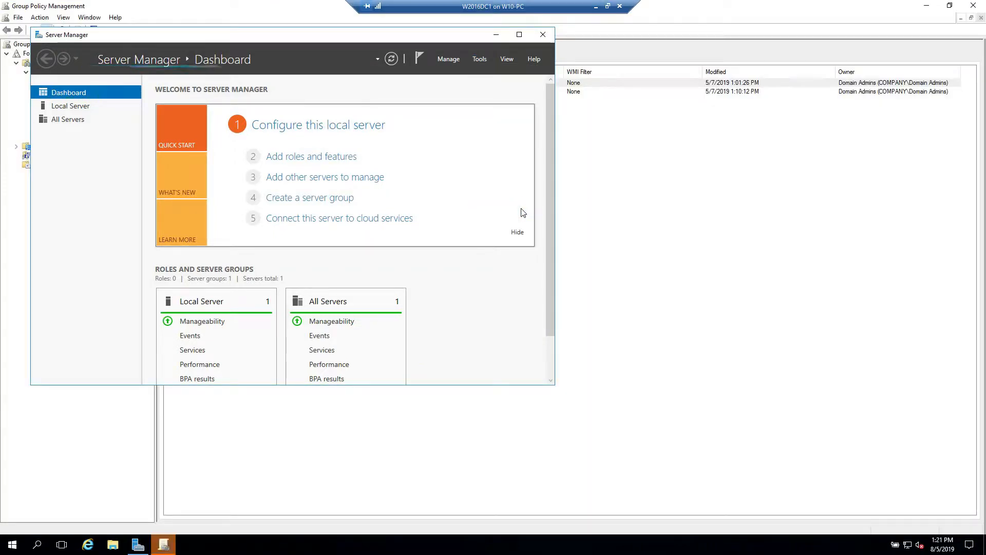
left_click(543, 34)
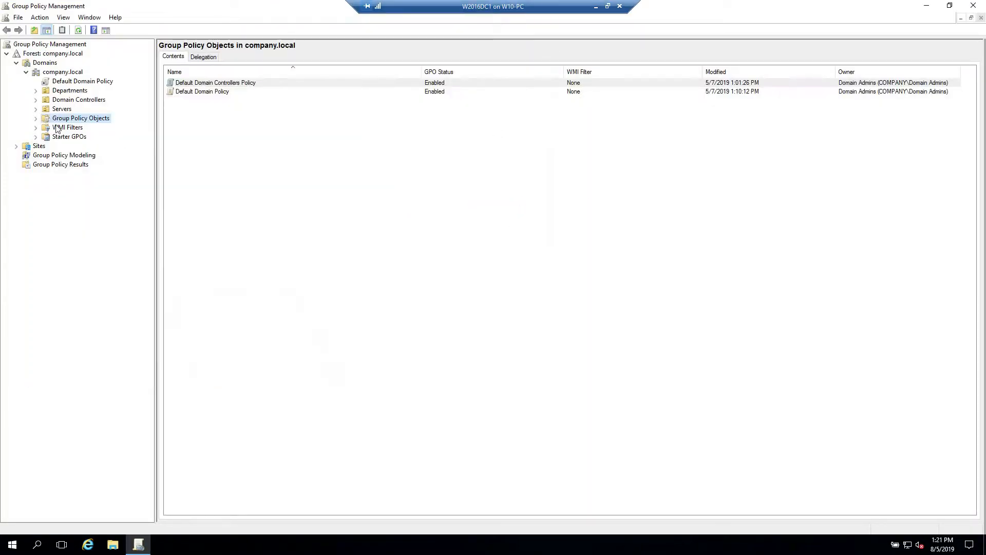
Create a new group policy object named Lock Screen in company.local with no source starter GPO
right_click(271, 126)
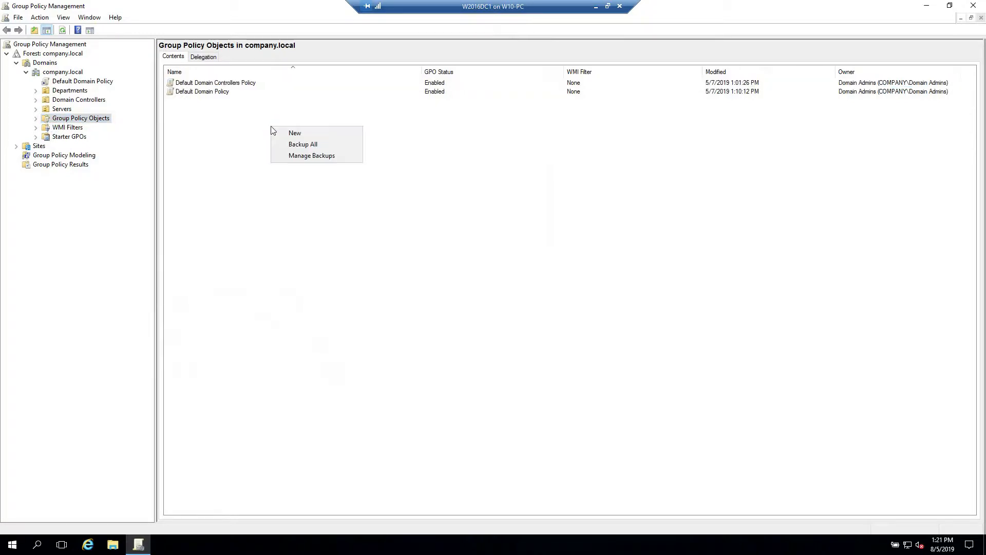
left_click(297, 129)
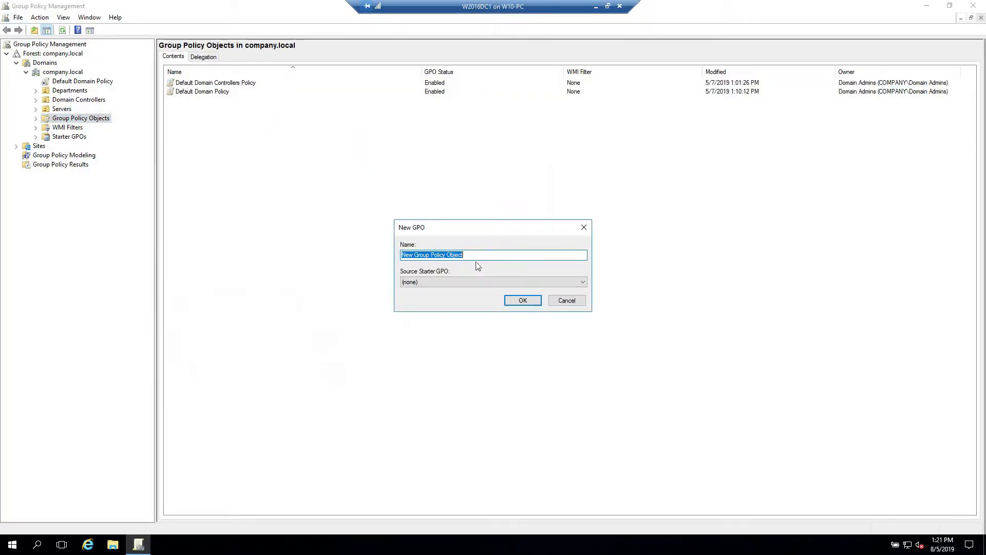
type("Lock Screen")
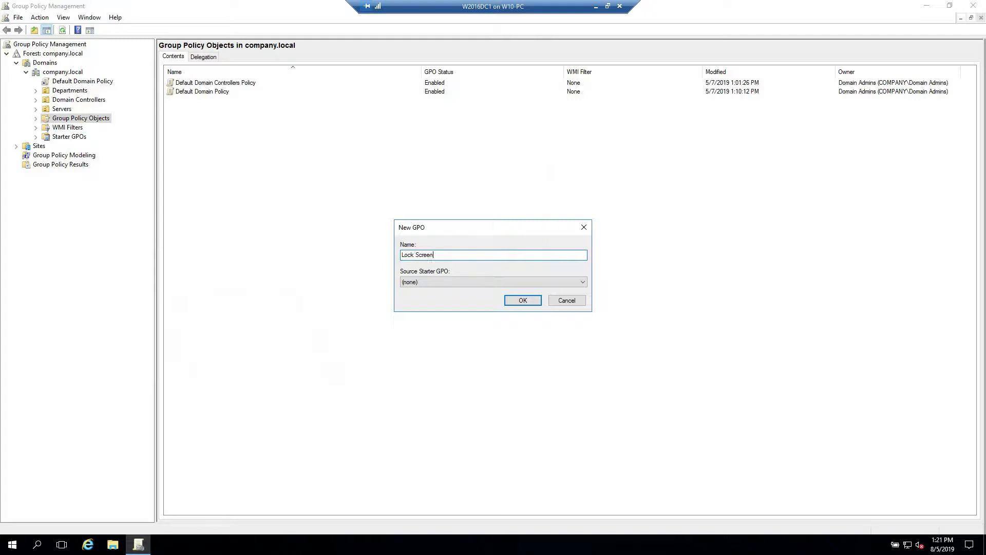
left_click(523, 300)
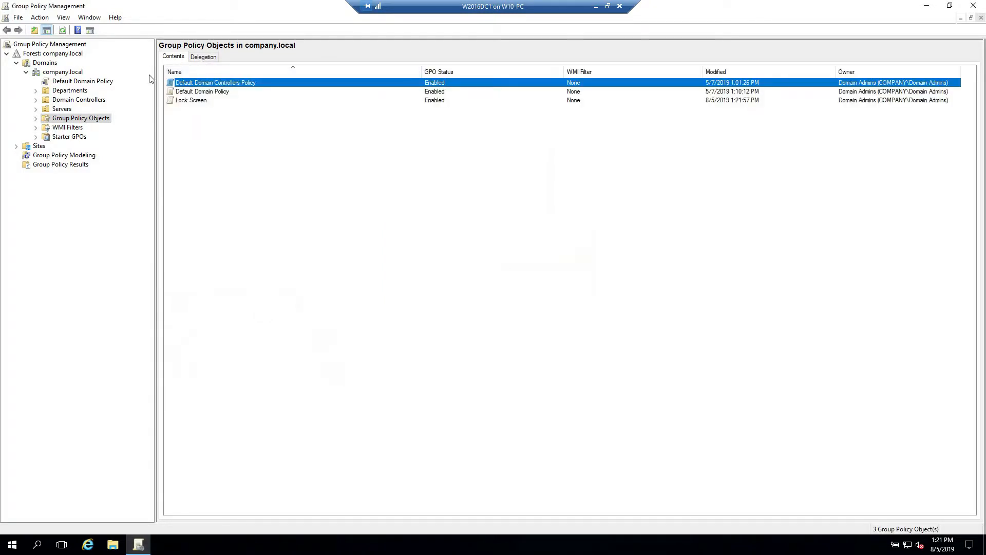
Open the Lock Screen group policy object for editing
right_click(191, 108)
right_click(192, 101)
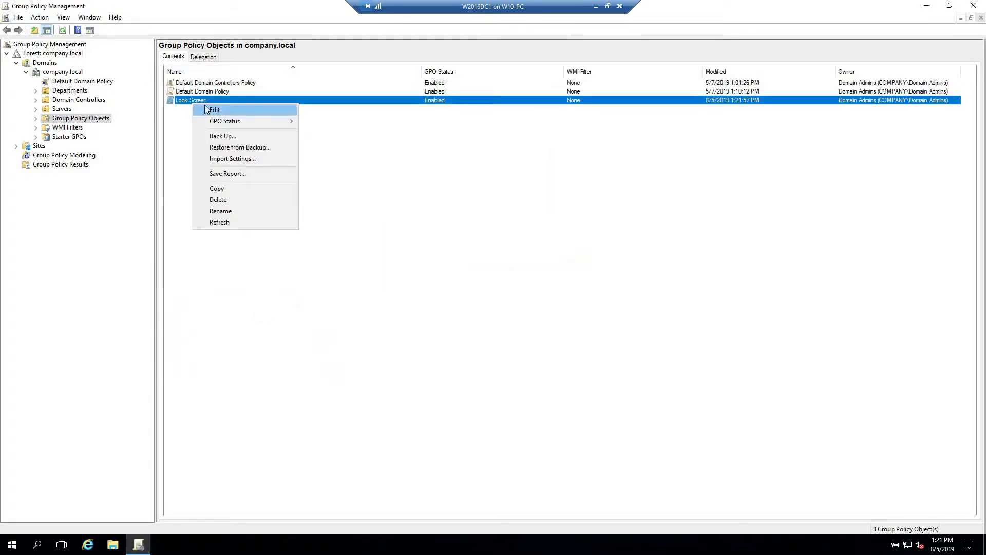
left_click(215, 111)
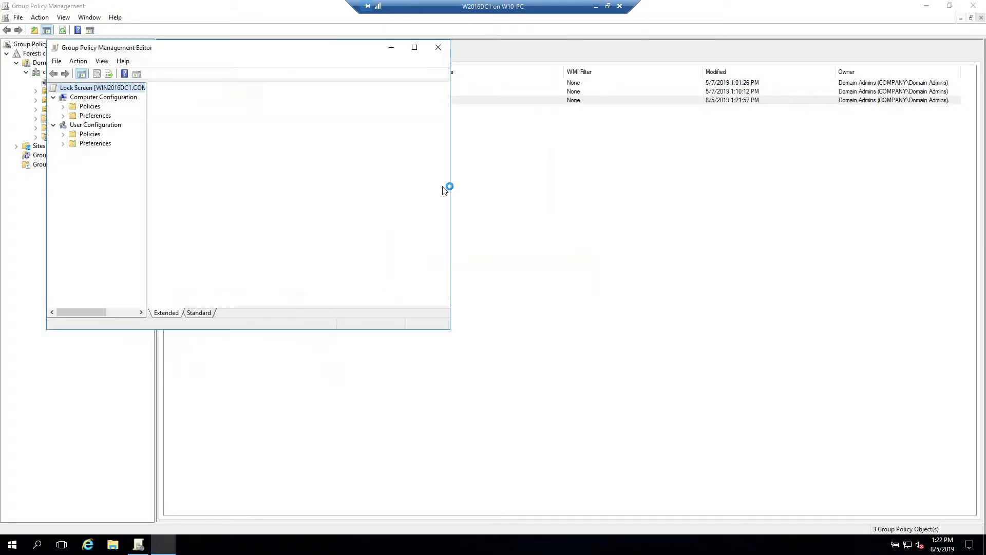
Show the Personalization settings under Computer Configuration, Policies, Administrative Templates, Control Panel, in a maximized editor window
left_click_drag(148, 130, 169, 132)
left_click(94, 116)
double_click(87, 107)
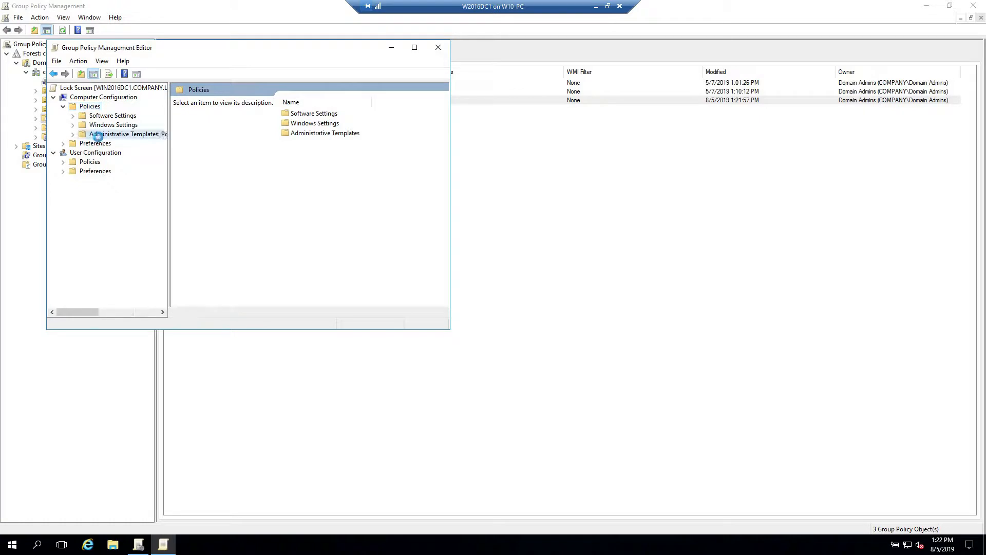
double_click(97, 136)
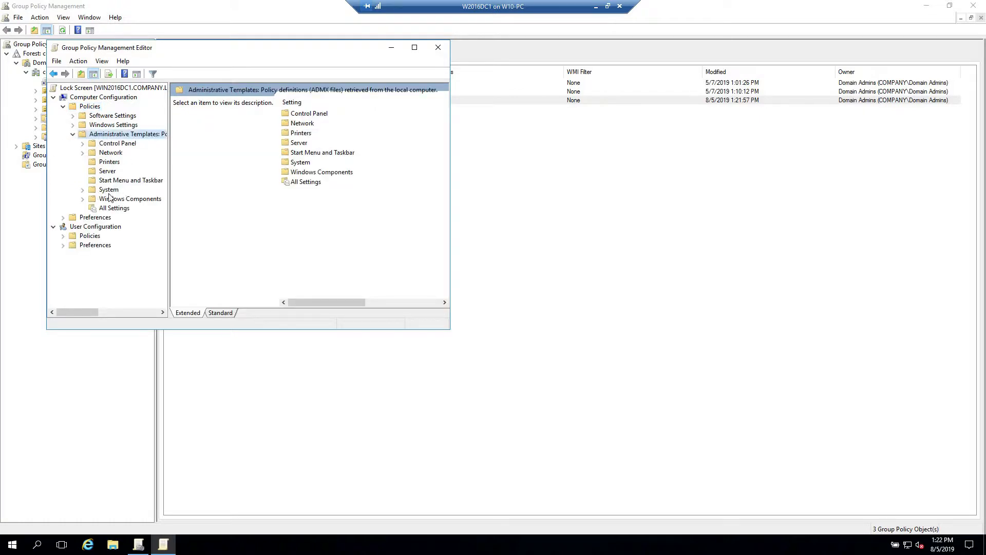
double_click(113, 145)
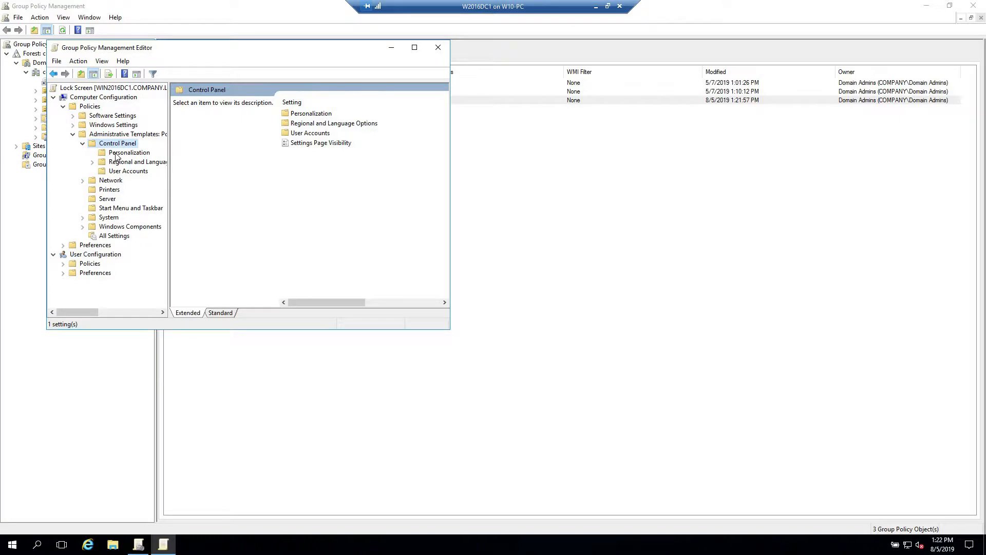
left_click(123, 153)
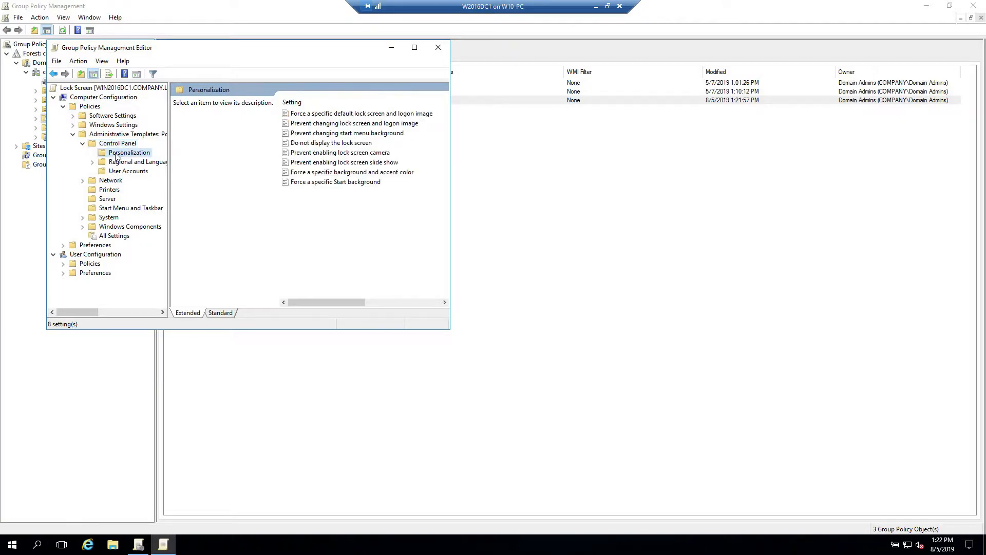
left_click(415, 47)
Set the policy "Force a specific default lock screen and logon image" to Enabled, ready for the image path
left_click(294, 71)
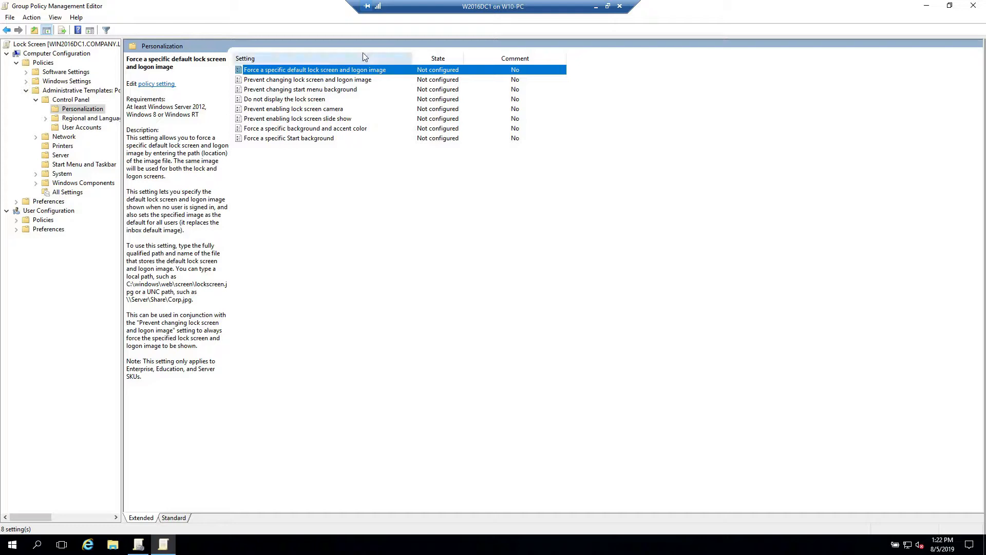
double_click(343, 72)
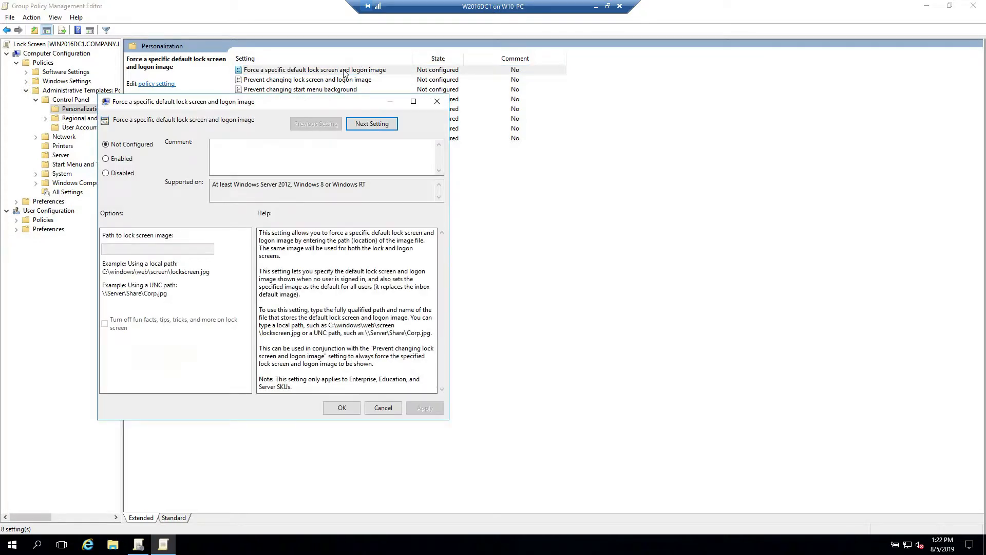
left_click(115, 161)
left_click(154, 249)
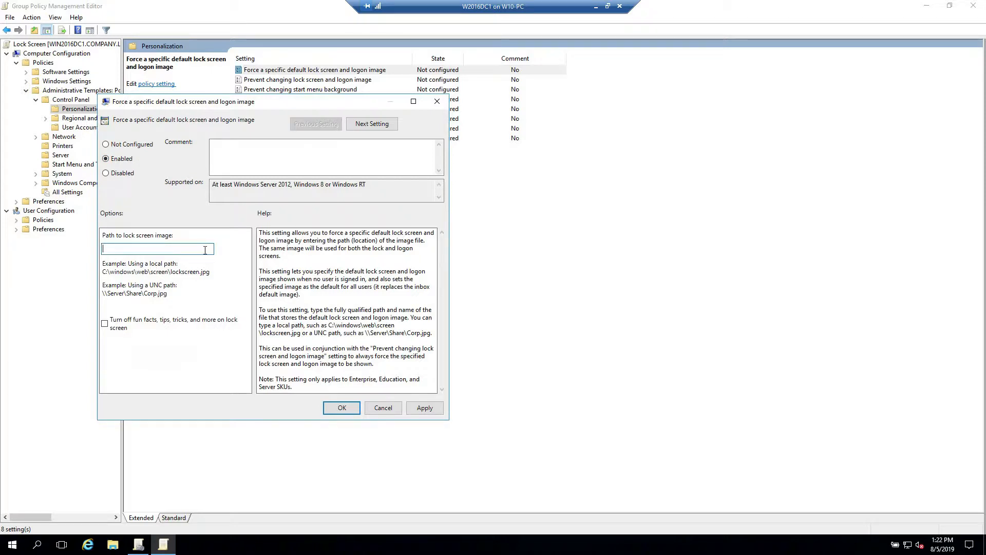
In File Explorer, open the network sharing settings of the Photos folder on Local Disk (C:)
left_click(113, 545)
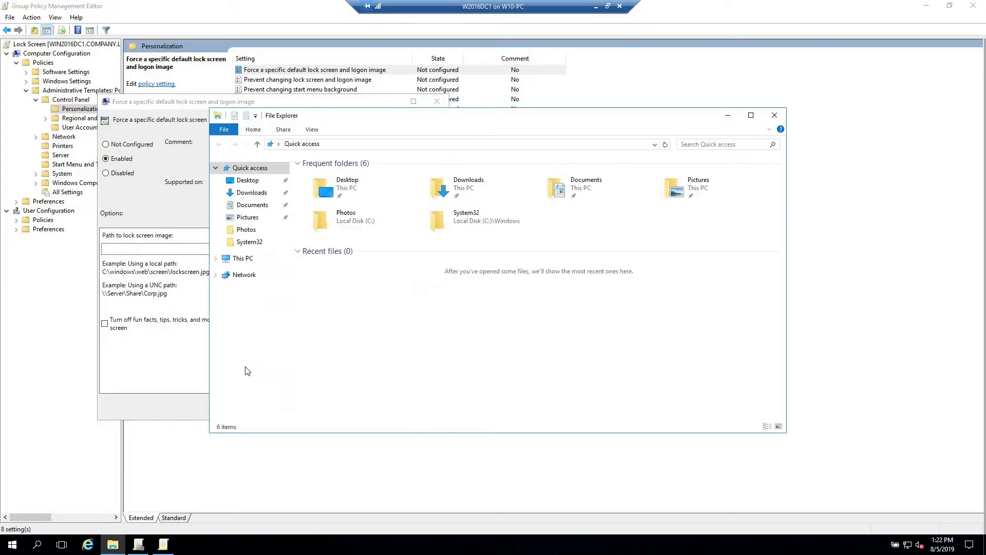
left_click(241, 257)
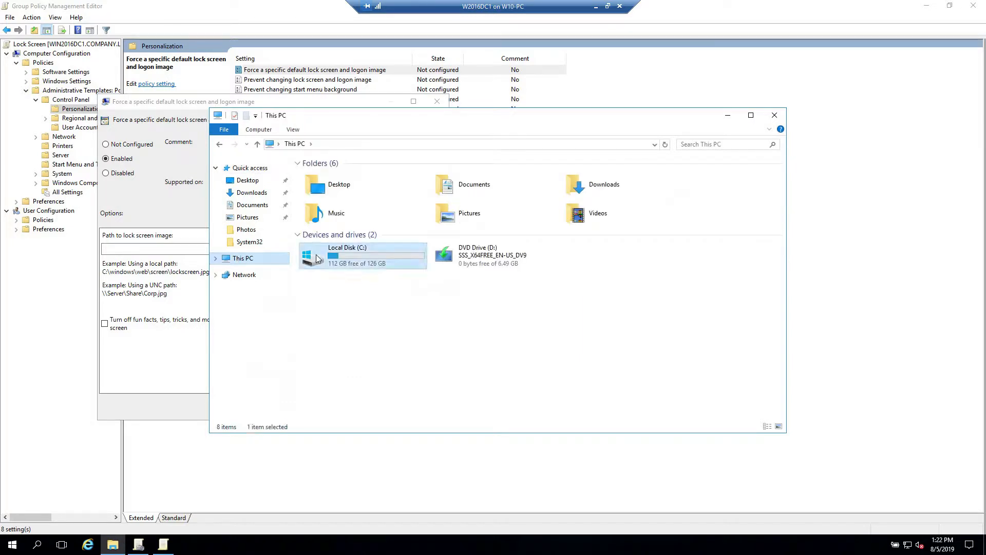
double_click(317, 258)
left_click(318, 189)
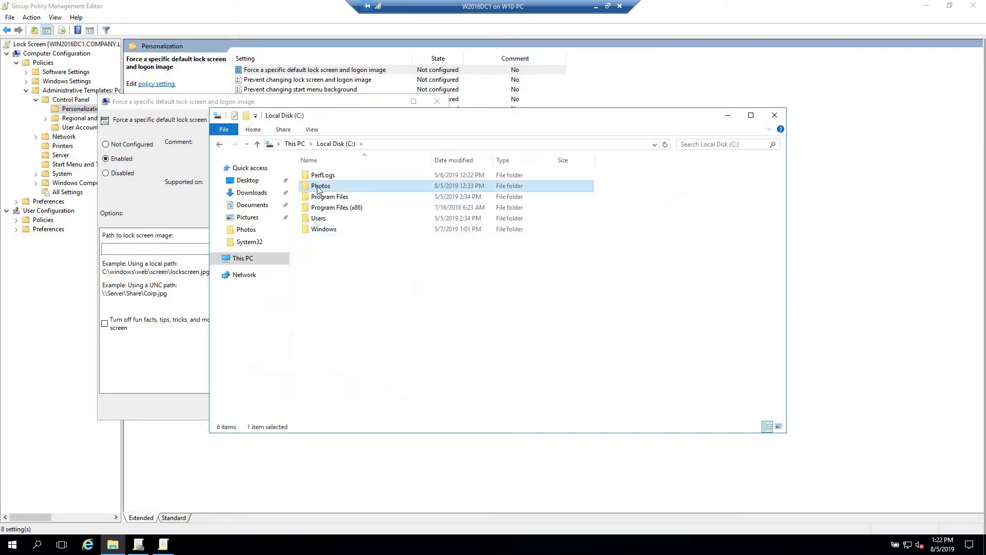
right_click(318, 188)
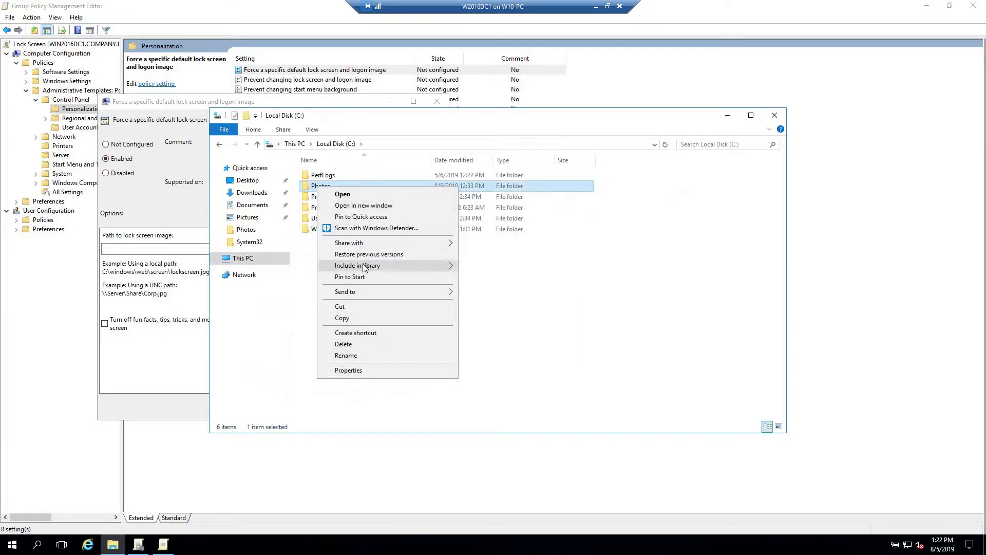
left_click(352, 370)
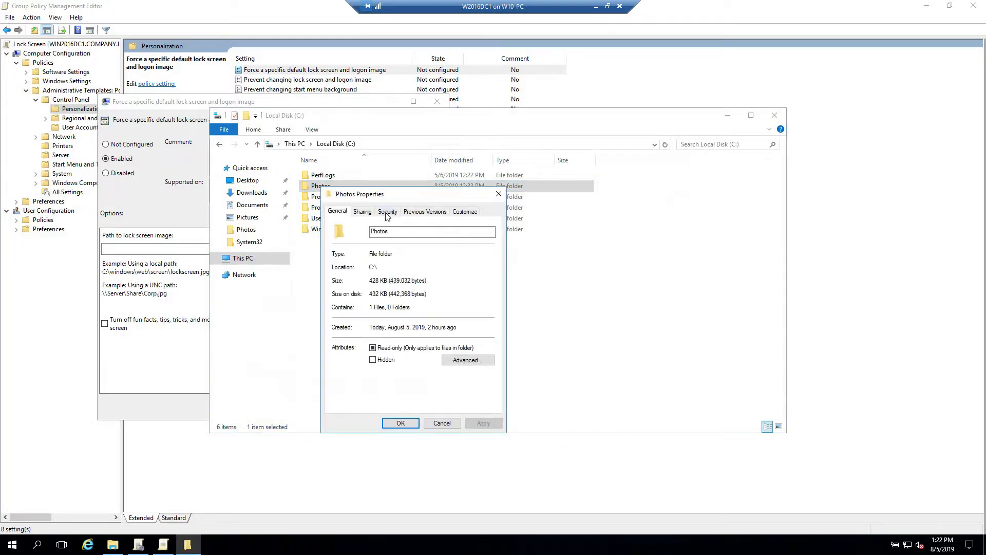
left_click(364, 212)
left_click(354, 281)
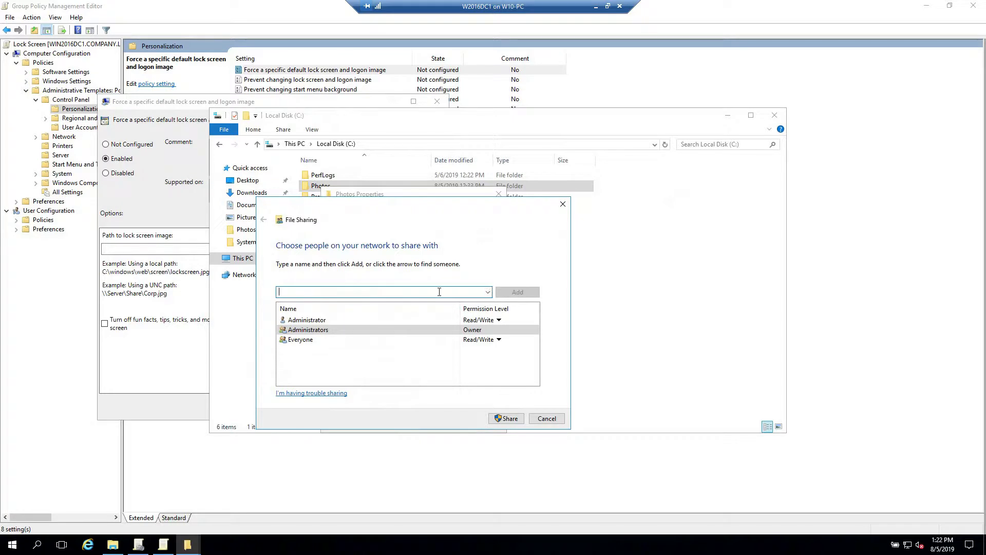
Share the Photos folder with the domain users group at the Read permission level
type("domain")
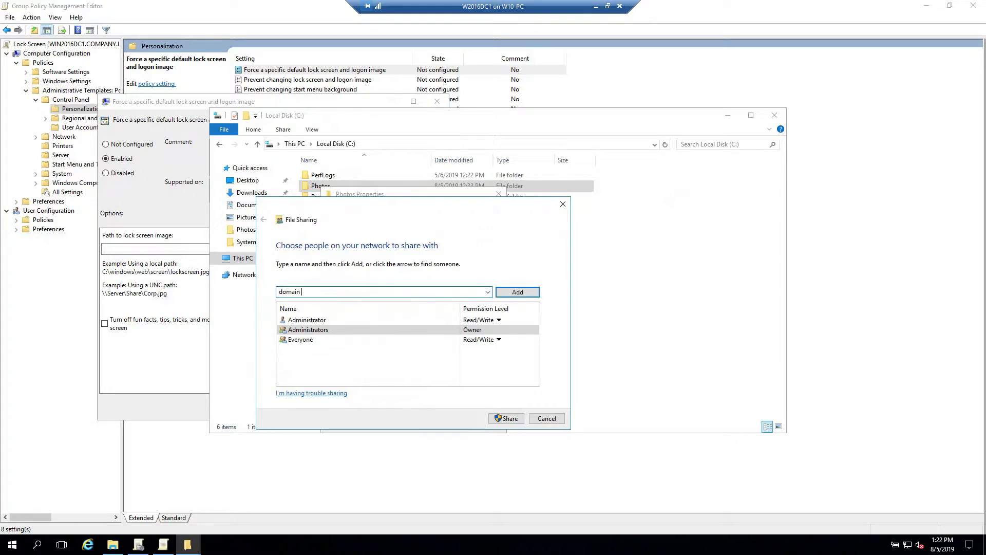
type(" users")
left_click(516, 293)
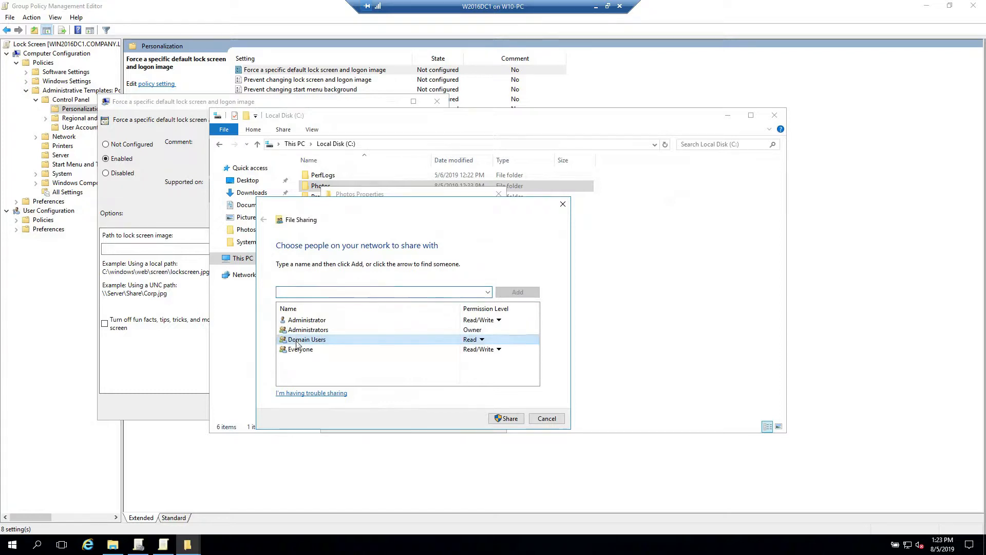
left_click(480, 339)
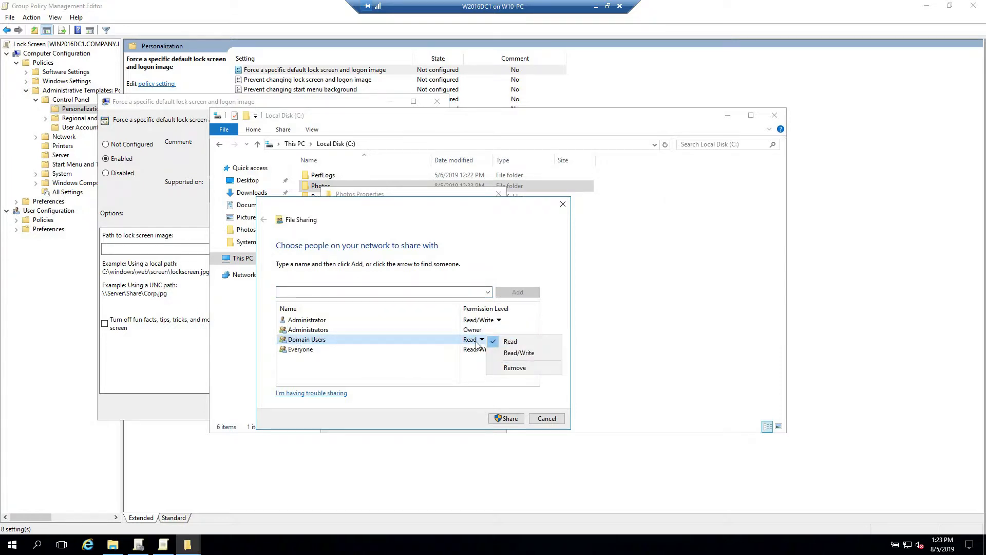
left_click(511, 341)
left_click(506, 418)
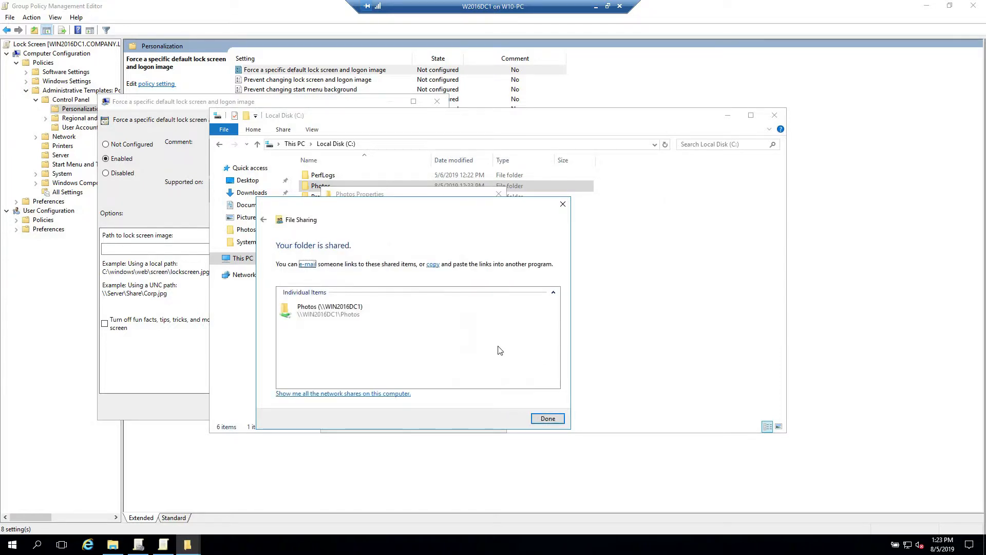
left_click(330, 313)
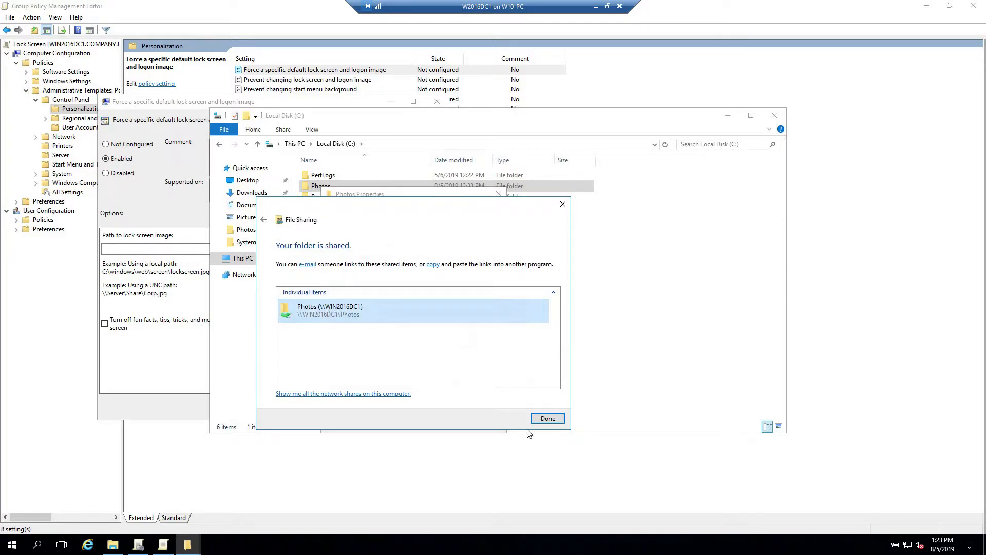
left_click(545, 419)
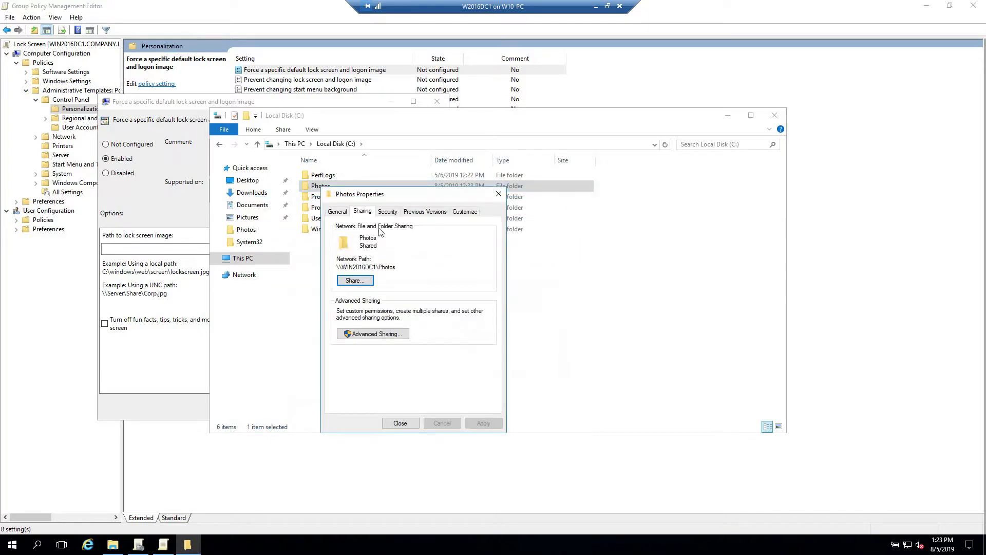
Remove the Everyone group from the Photos folder's security permissions
left_click(395, 214)
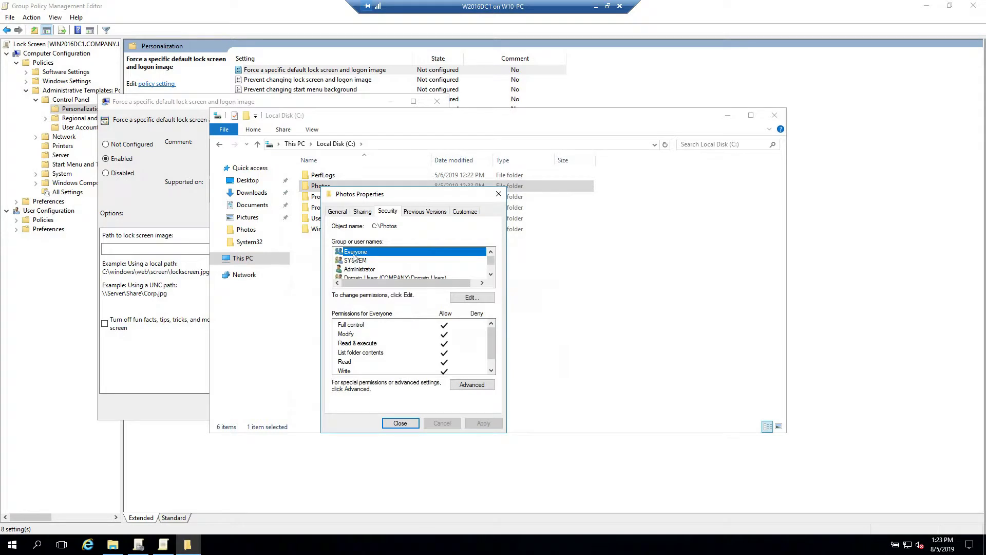
left_click(464, 300)
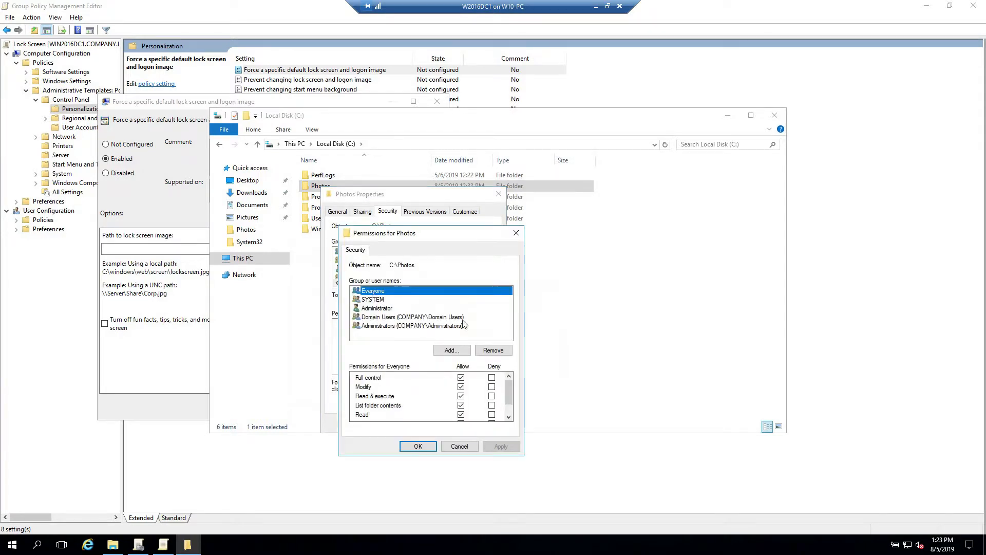
left_click(493, 350)
Add the domain users group to the Photos folder's security permissions, apply the change and close the folder's properties
left_click(451, 350)
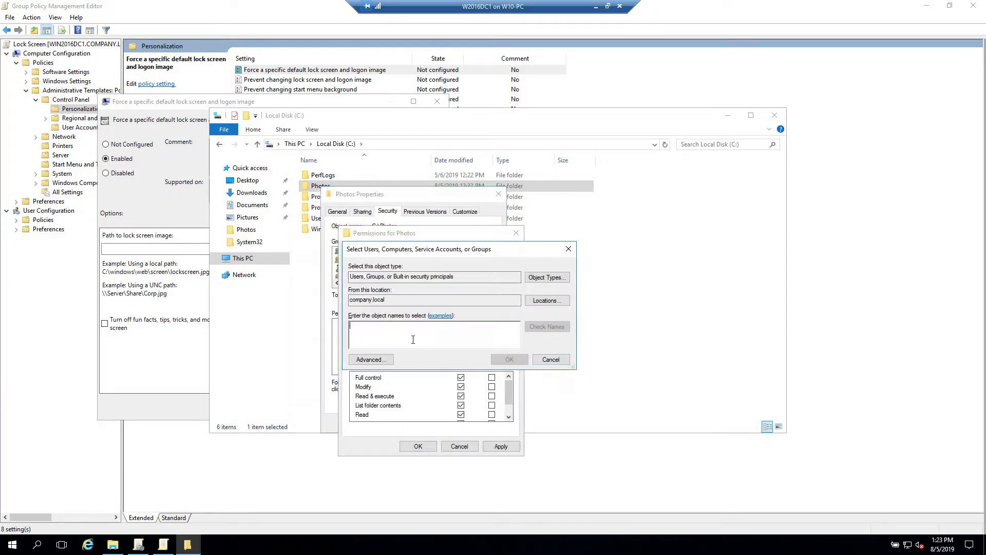
type("domain user")
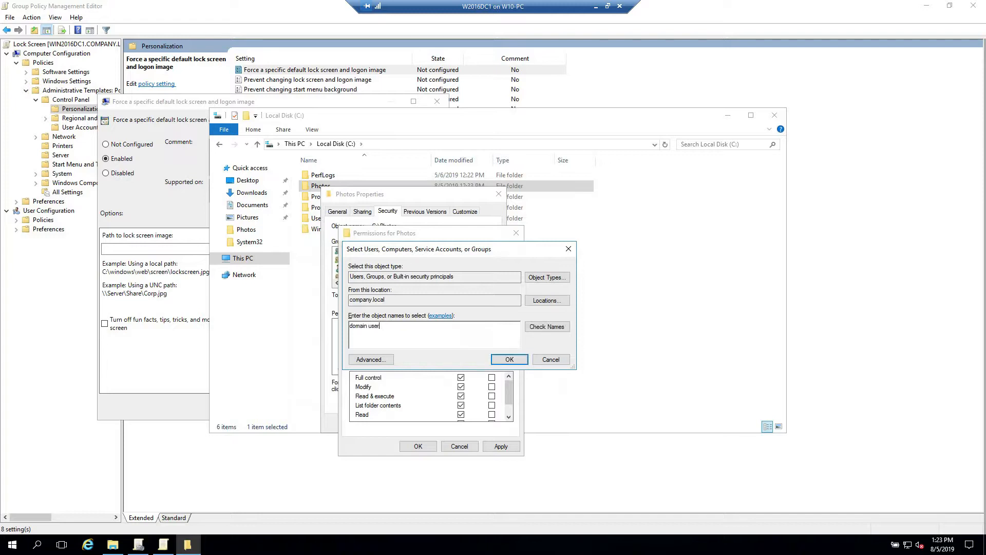
left_click(547, 326)
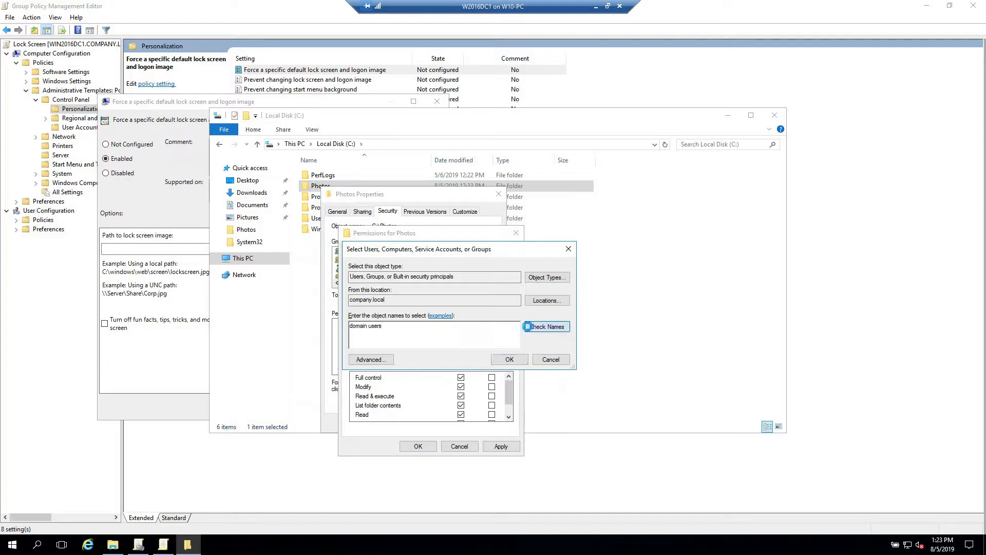
left_click(510, 360)
left_click(501, 446)
left_click(408, 446)
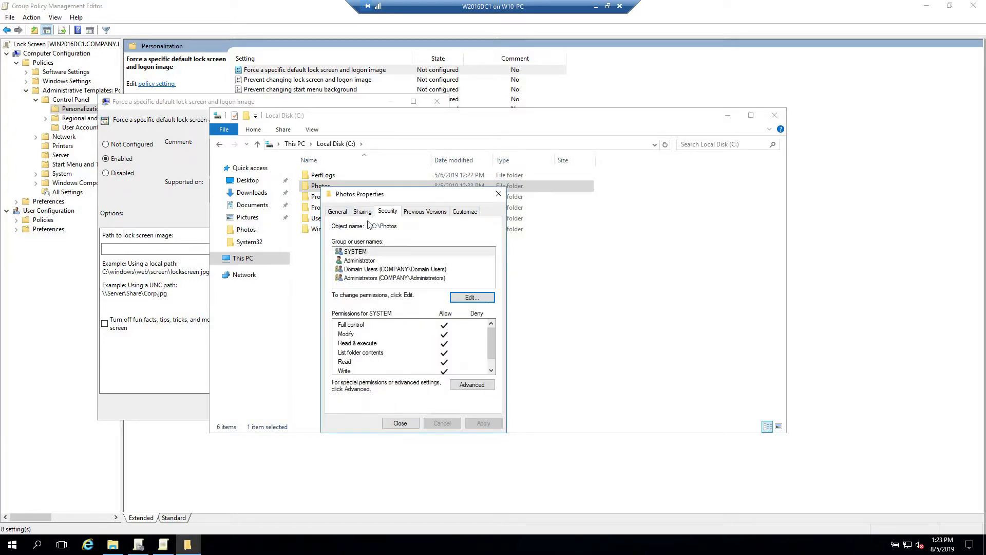
left_click(414, 422)
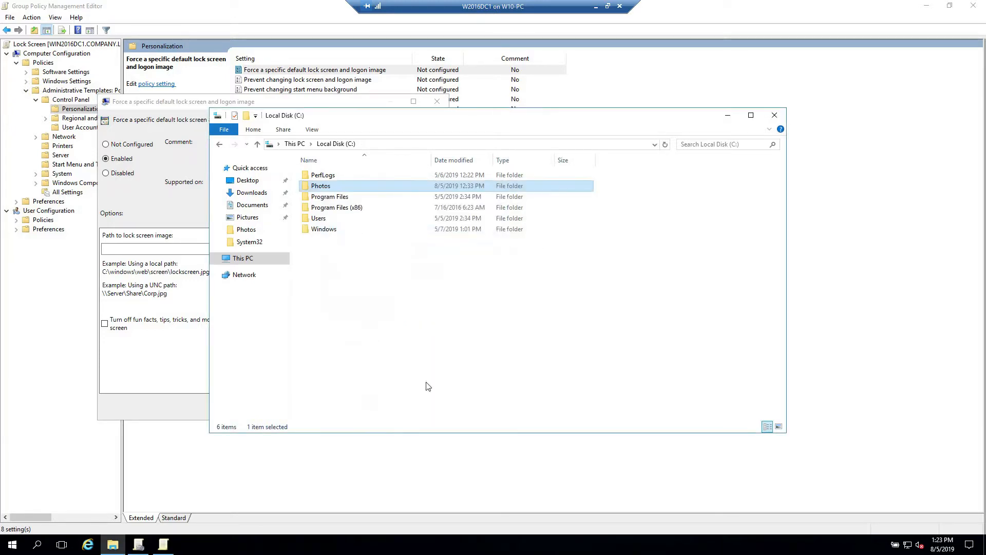
Enter the Photos folder and open that folder's sharing properties
right_click(324, 189)
left_click(339, 194)
left_click(310, 177)
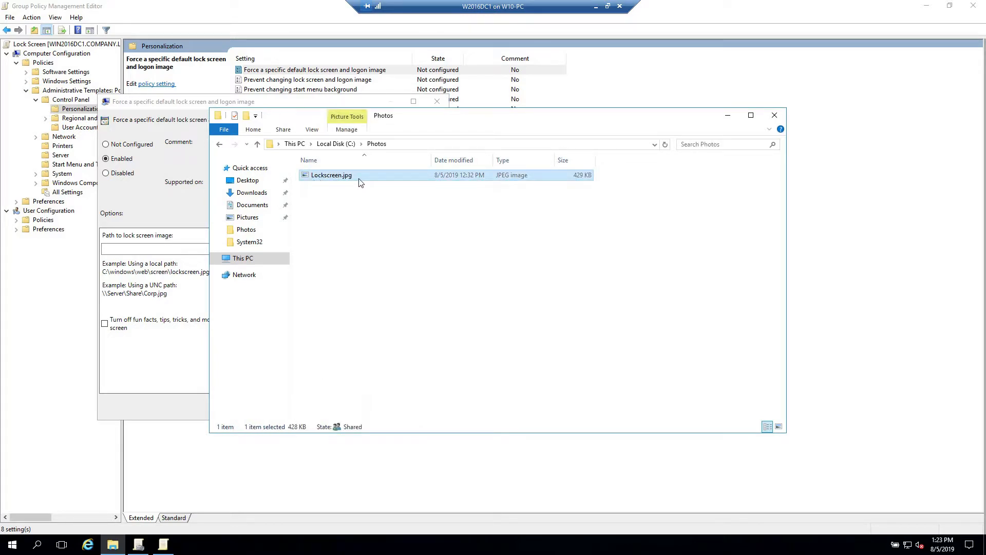
right_click(354, 231)
left_click(403, 359)
left_click(265, 179)
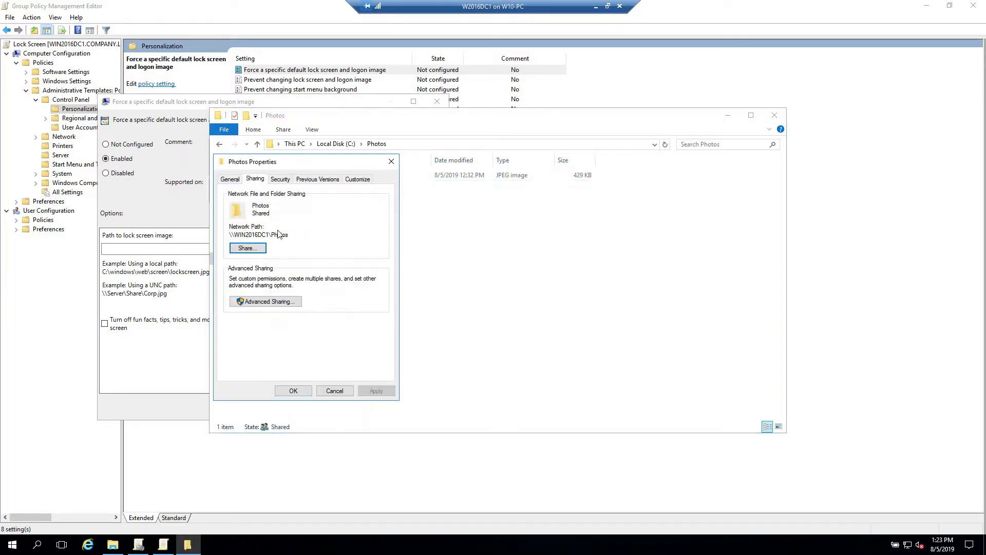
Copy the Photos folder's network path \\WIN2016DC1\Photos into the policy's lock screen image path and end it with a backslash
left_click_drag(296, 236, 224, 238)
key("ctrl+c")
left_click(139, 248)
key("ctrl+v")
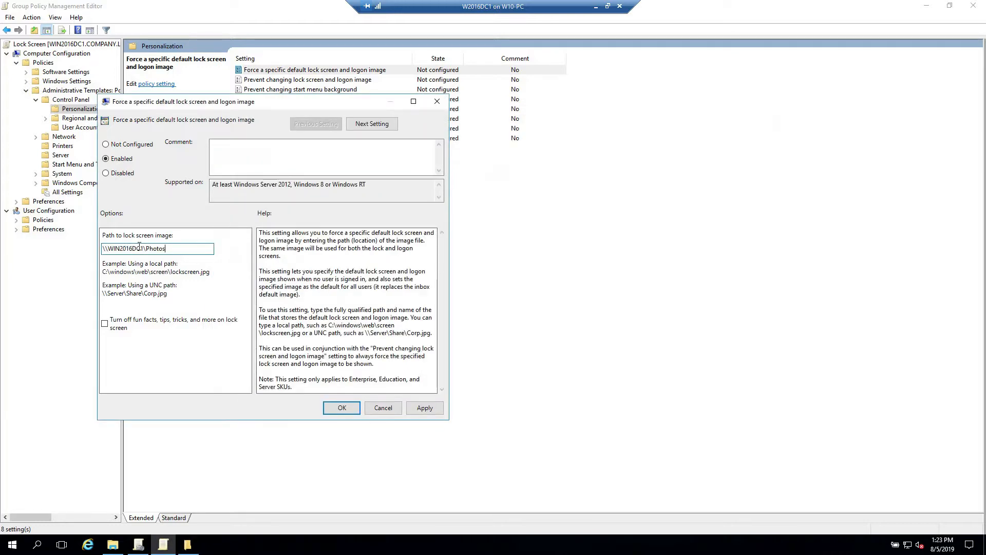
type("\\")
left_click(187, 545)
left_click(293, 390)
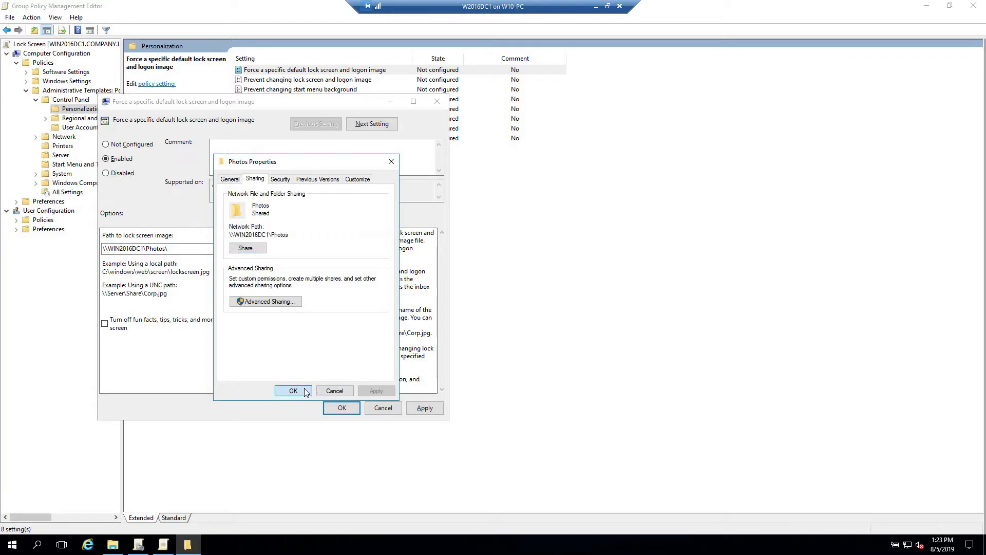
Complete the lock screen image path with the file name Lockscreen.jpg copied from the Photos folder, and apply the policy
left_click(113, 544)
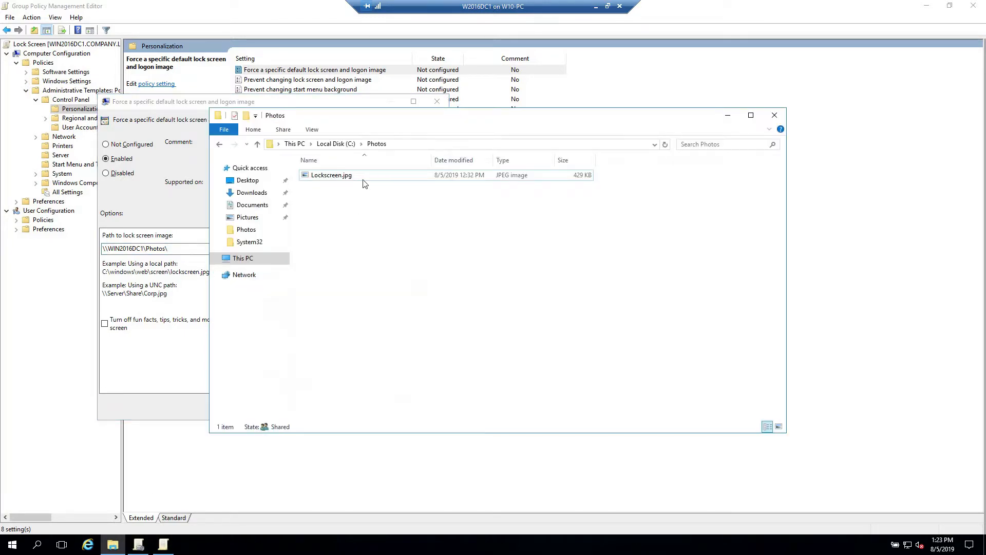
left_click(354, 178)
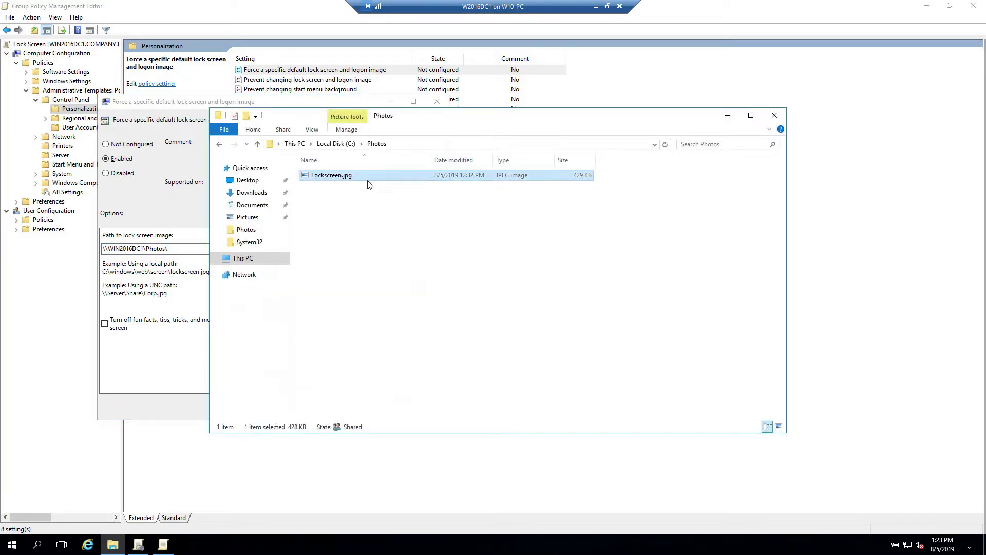
key("F2")
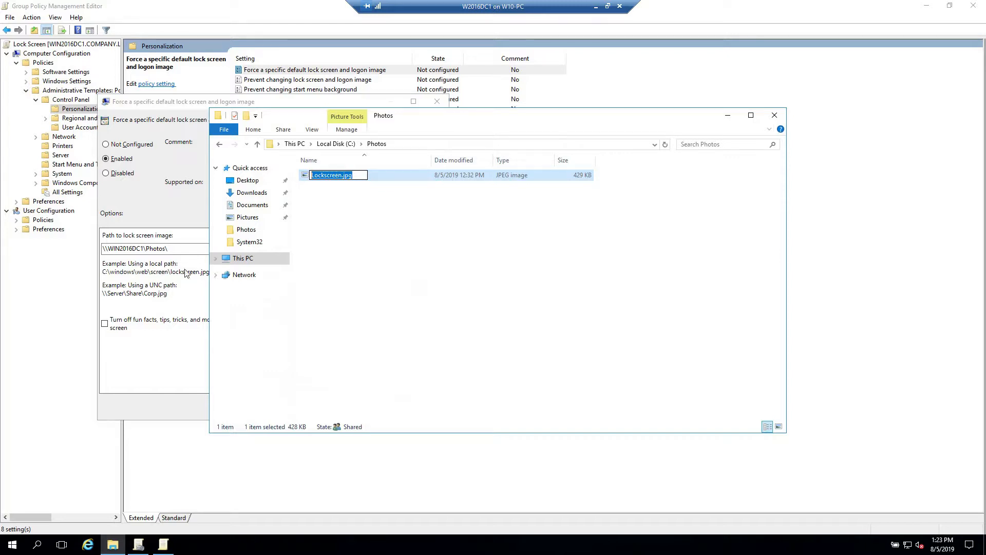
left_click(186, 273)
key("ctrl+v")
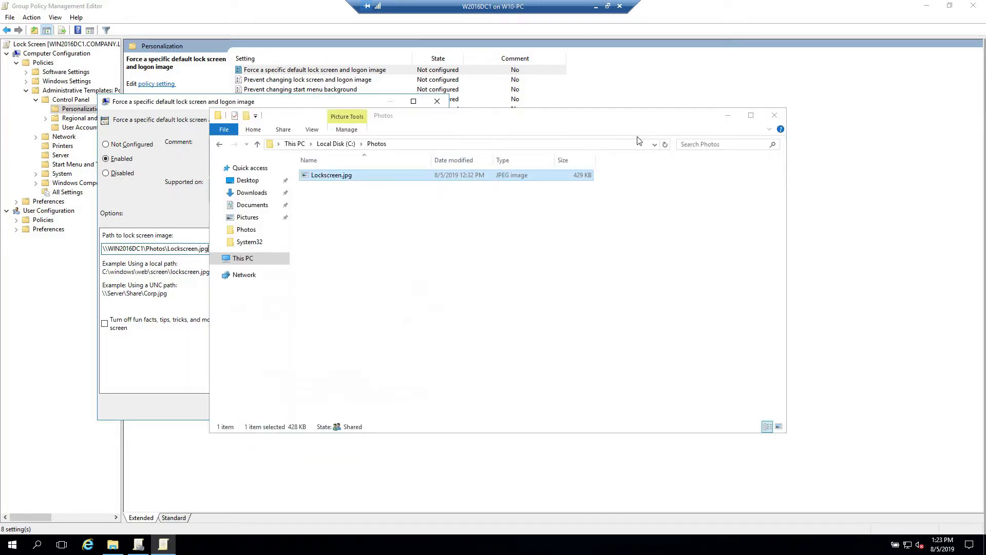
left_click(775, 115)
left_click(415, 409)
left_click(332, 409)
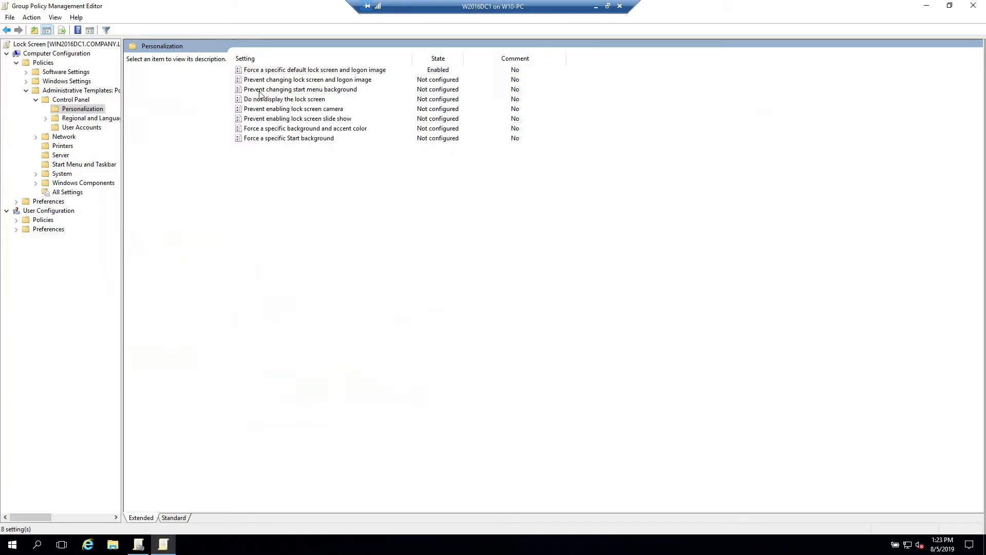
Enable the policy "Prevent changing lock screen and logon image" and close the Group Policy Management Editor
left_click(258, 84)
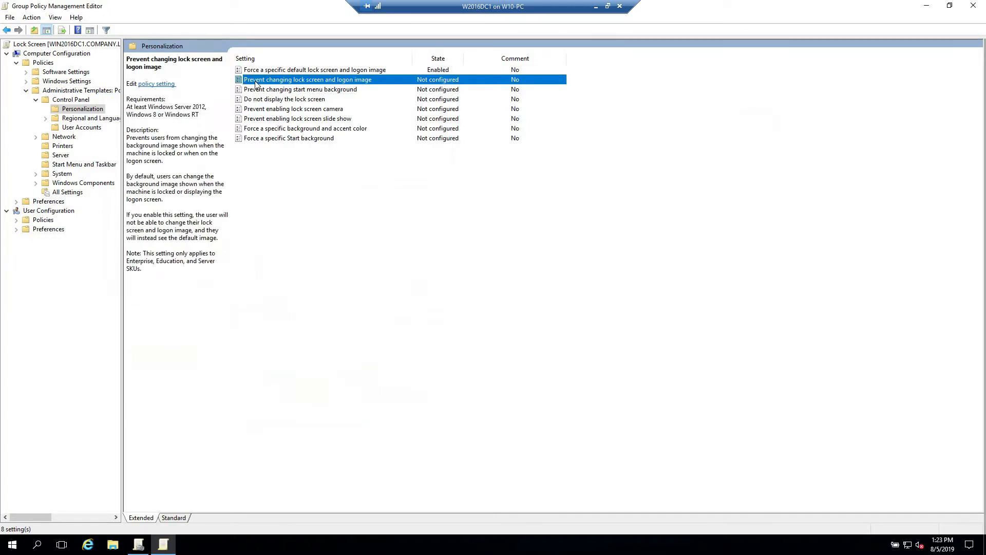
double_click(309, 84)
left_click(119, 172)
left_click(439, 421)
left_click(354, 421)
left_click(378, 273)
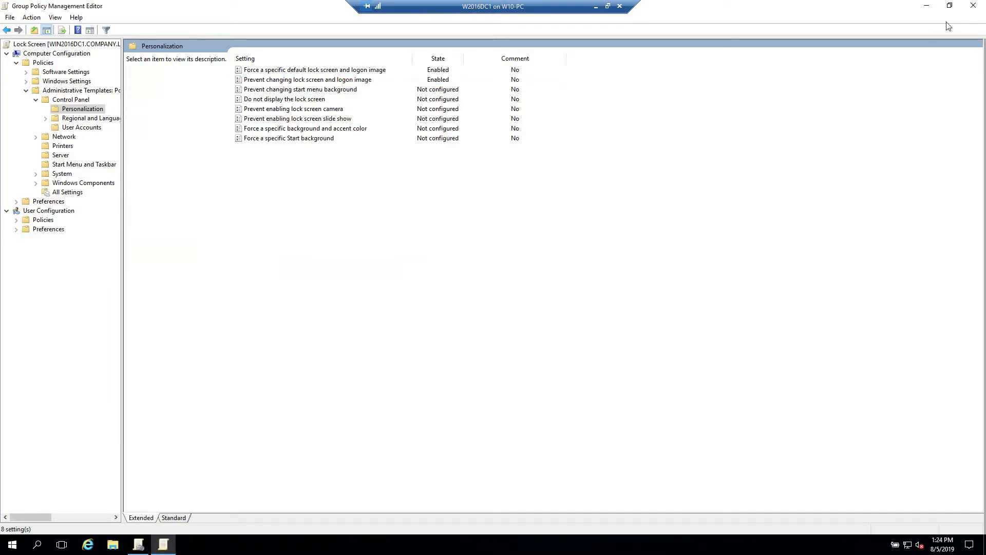
left_click(974, 6)
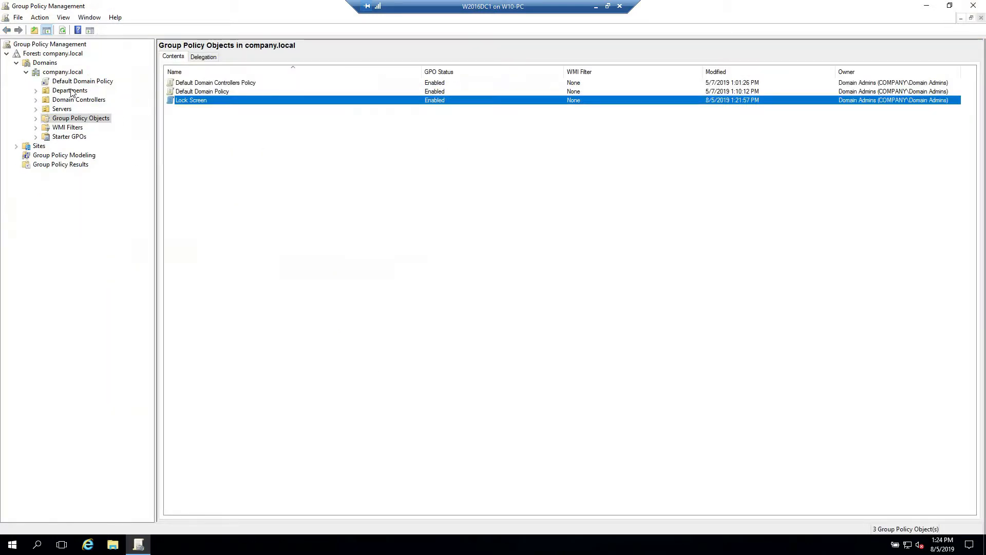
Link the existing Lock Screen GPO to the Departments organizational unit
left_click(35, 91)
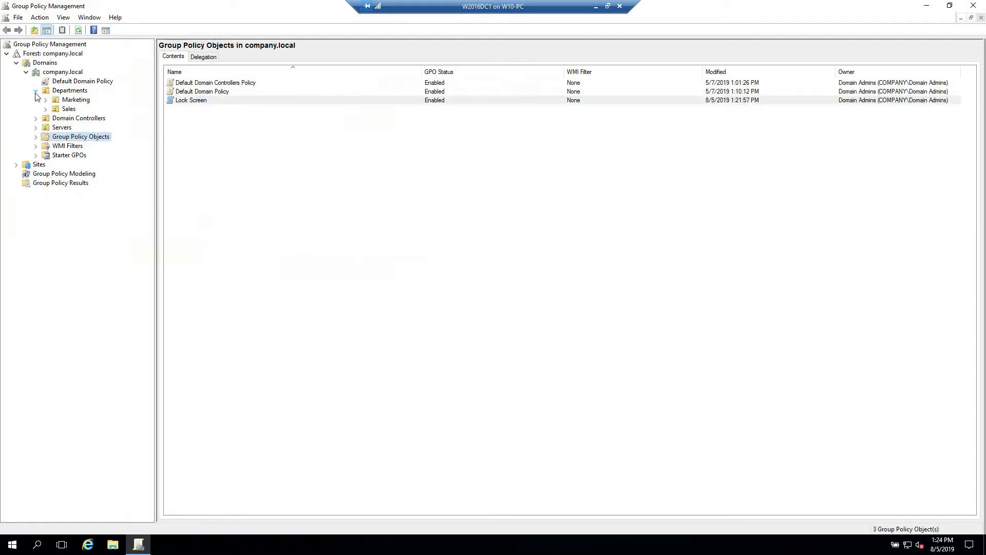
right_click(69, 92)
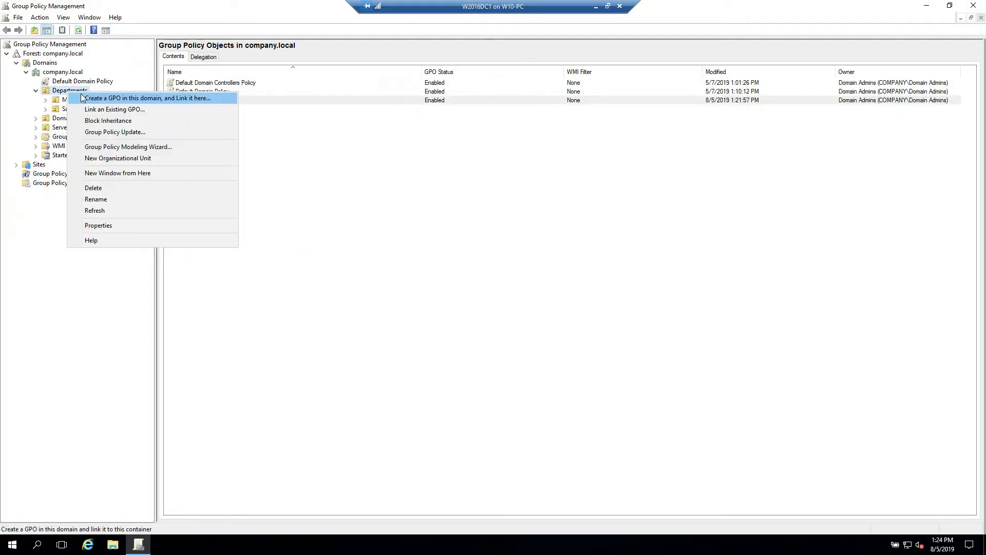
left_click(111, 109)
left_click(423, 261)
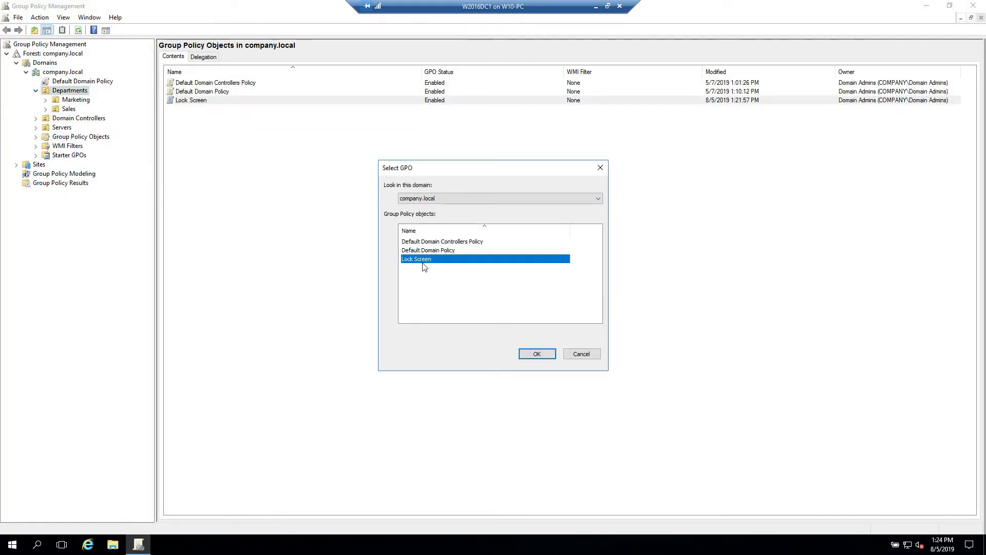
left_click(545, 359)
Open the settings report of the Lock Screen GPO linked under Departments, adding the blocked about:security_mmc.exe to the trusted sites
left_click(72, 102)
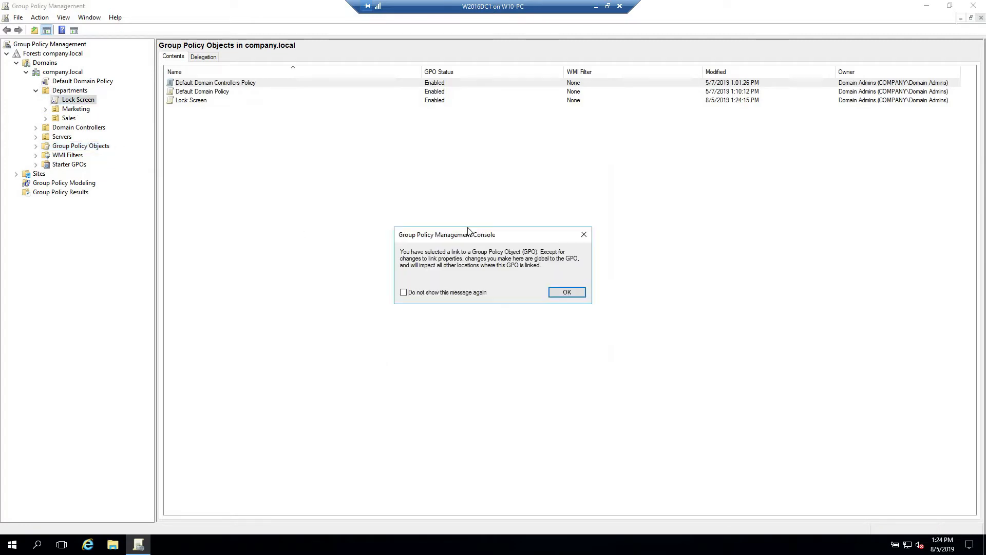
left_click(566, 292)
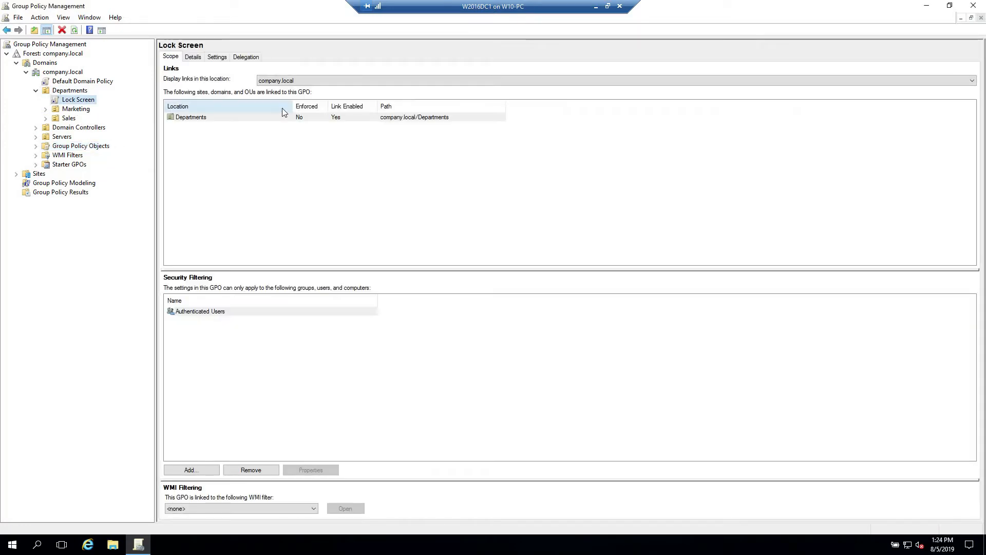
left_click(214, 59)
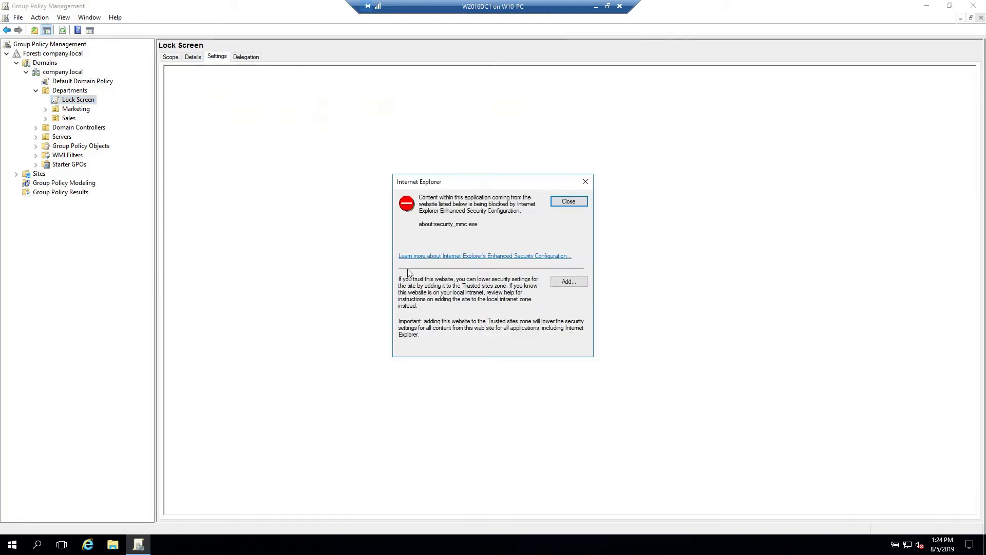
left_click(562, 280)
left_click(565, 248)
left_click(563, 339)
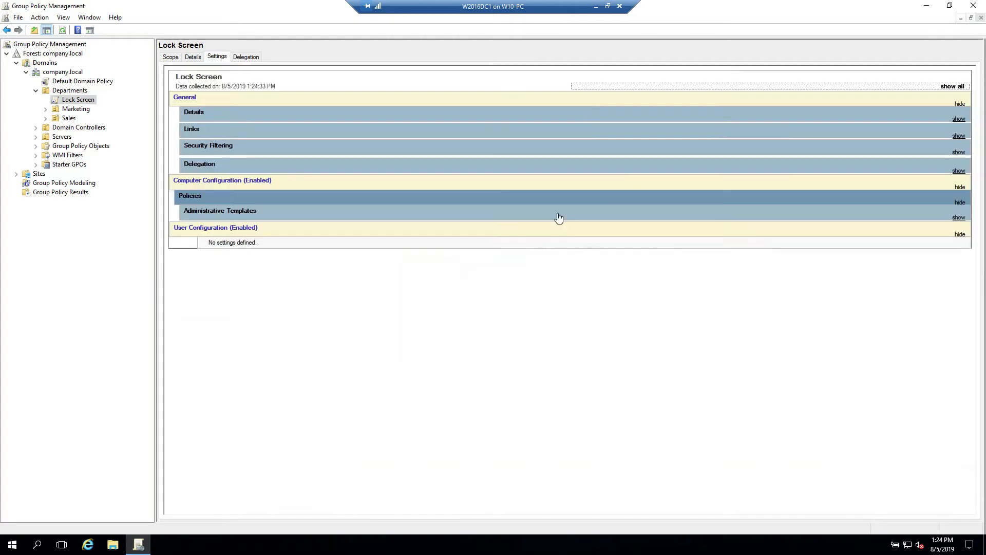
Examine the image path and both Personalization policy states in the Lock Screen report, and close Group Policy Management
left_click(275, 216)
left_click(263, 244)
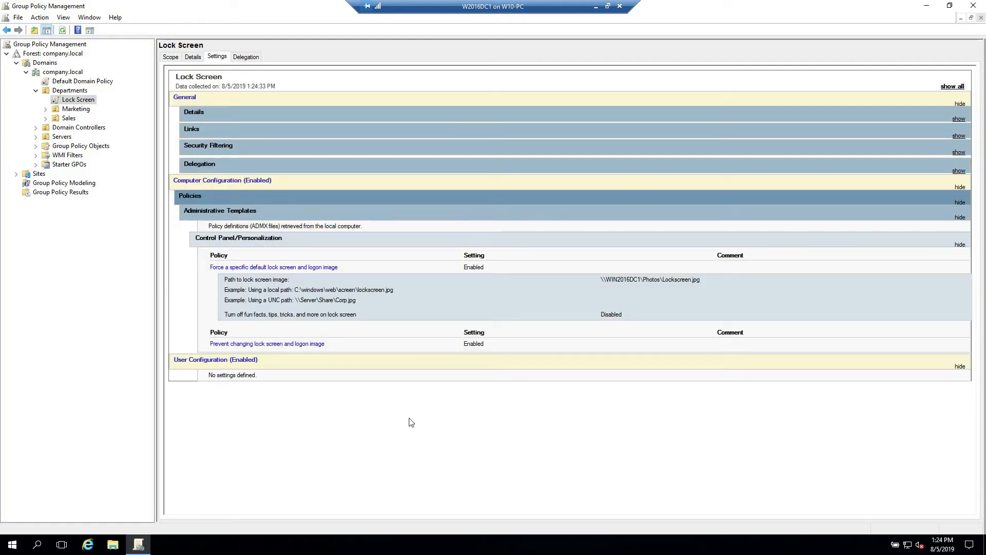
left_click_drag(600, 280, 707, 280)
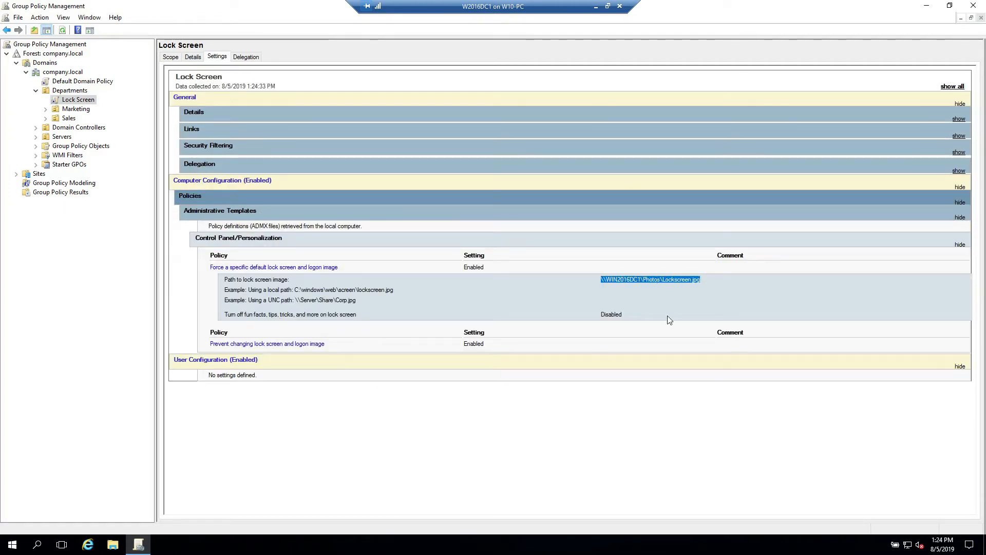
double_click(474, 347)
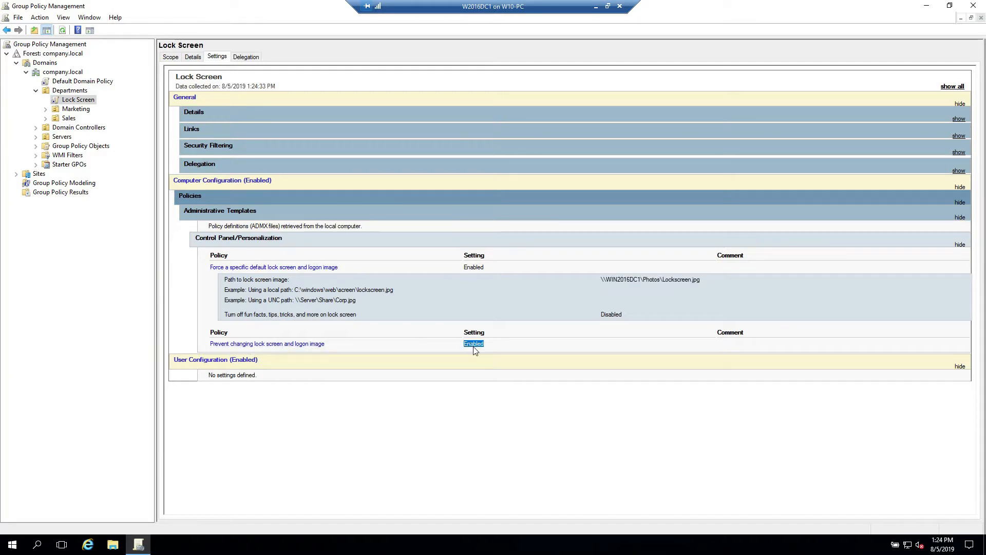
double_click(475, 267)
left_click(972, 8)
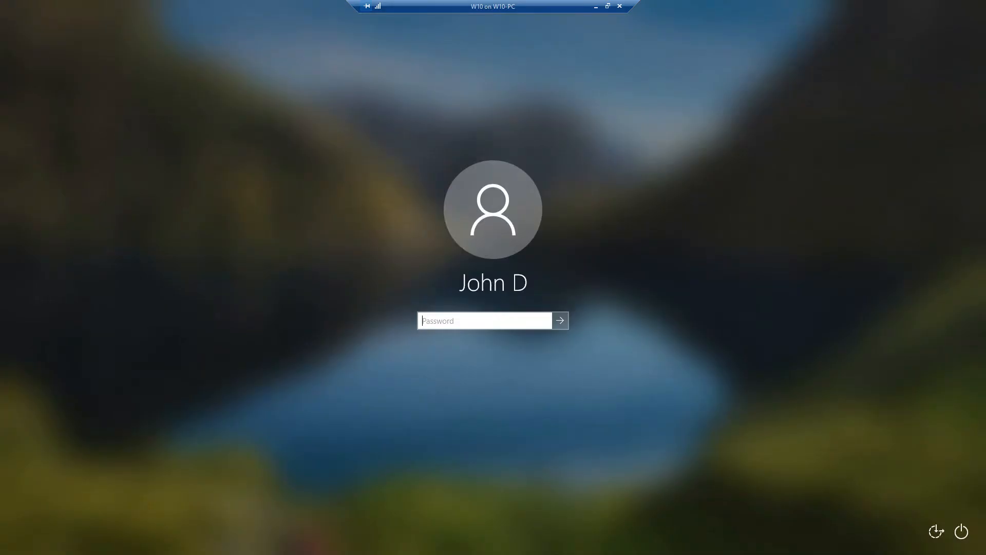
Switch to the W10 virtual machine and sign in by entering the domain user's account password
left_click(436, 320)
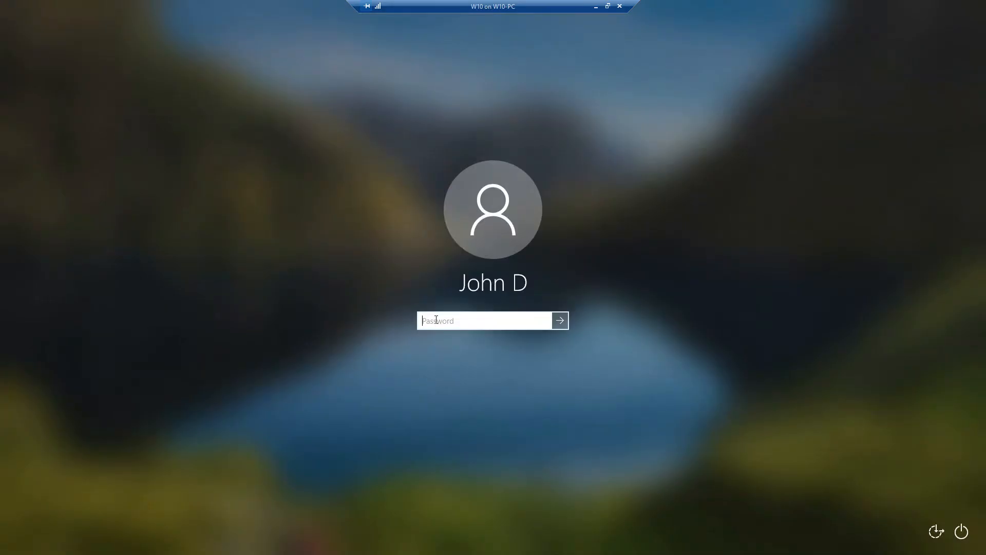
type("********")
key("Return")
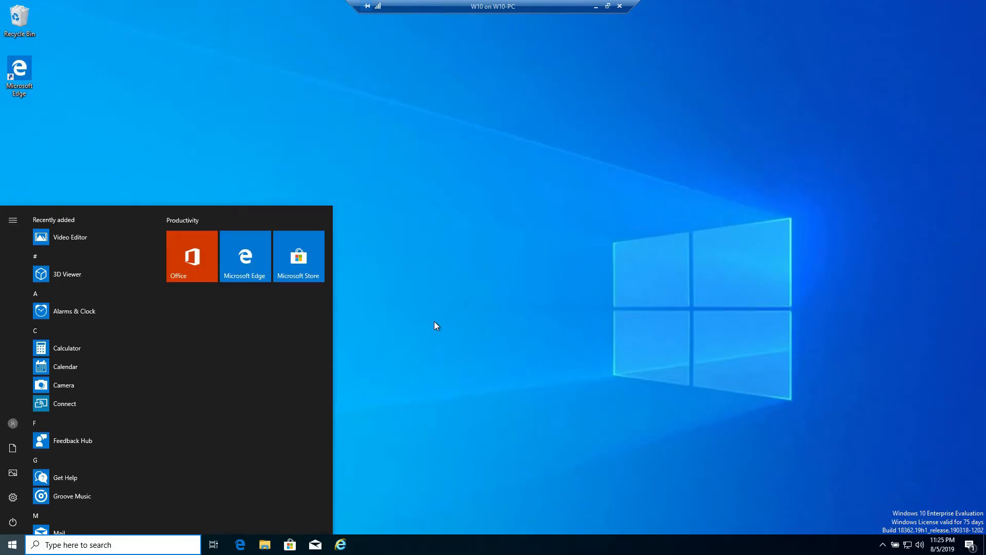
left_click(435, 322)
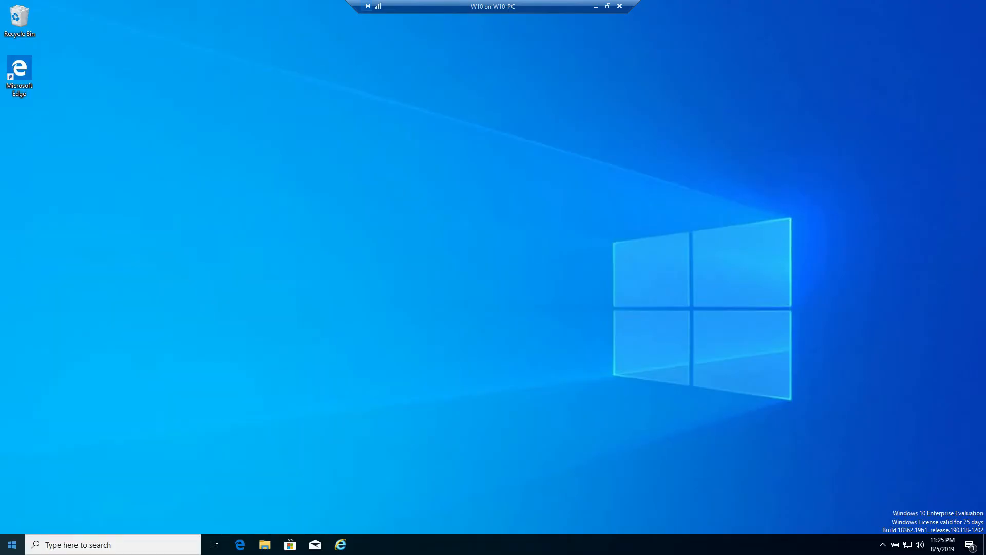
Open a Command Prompt and force a group policy update with gpupdate /force
right_click(12, 545)
left_click(42, 498)
type("cmd")
key("Return")
type("gpupdate /")
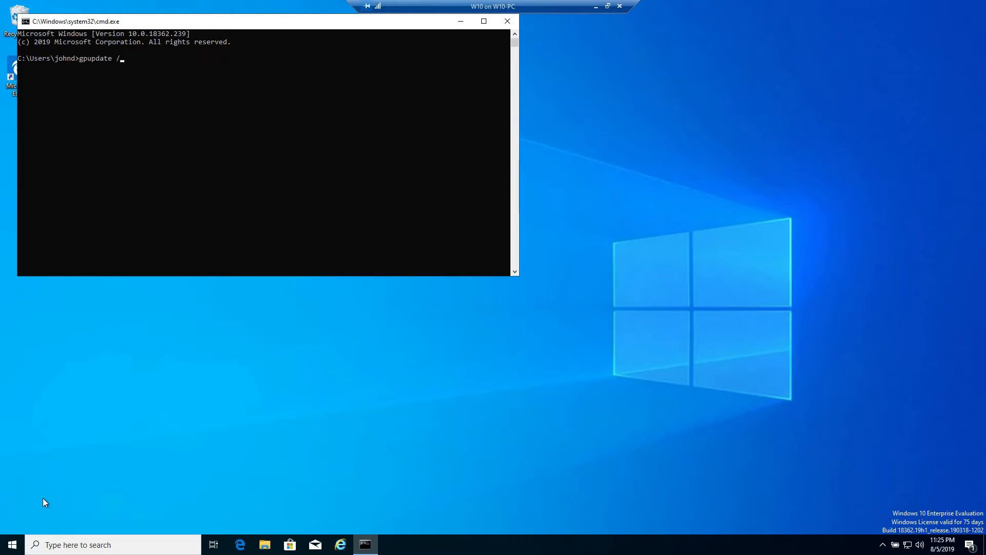
type("force")
key("Return")
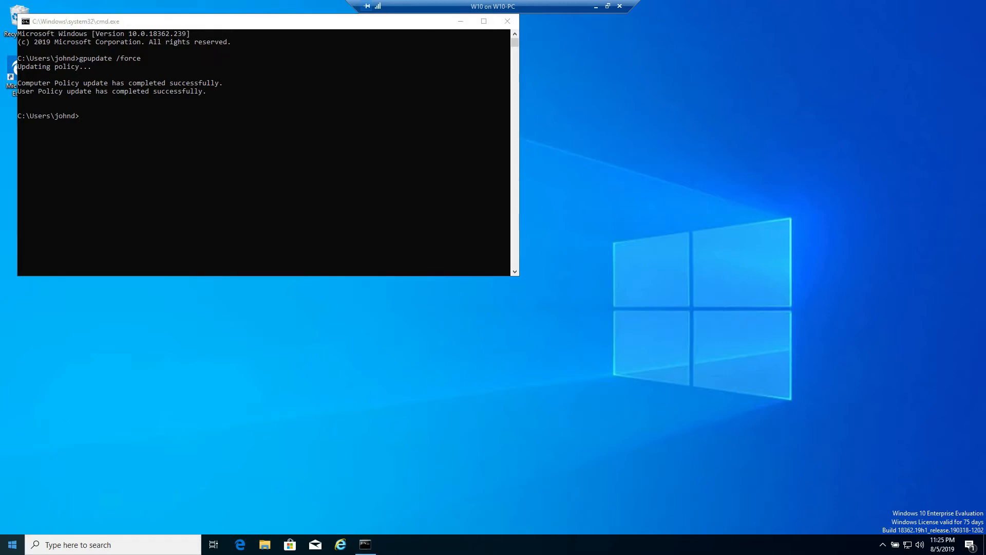
Lock the domain user's Windows session to check the lock screen image
left_click(9, 548)
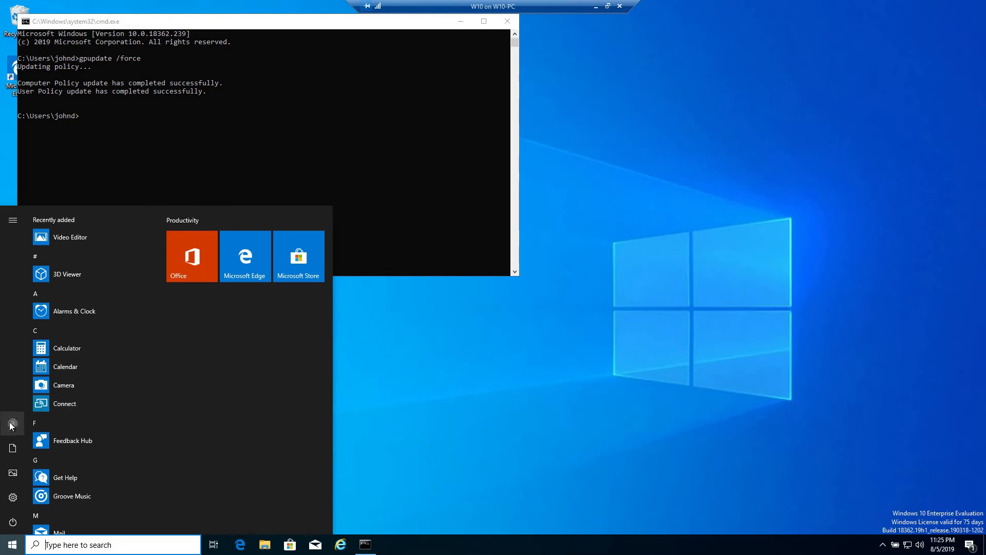
left_click(11, 422)
left_click(21, 381)
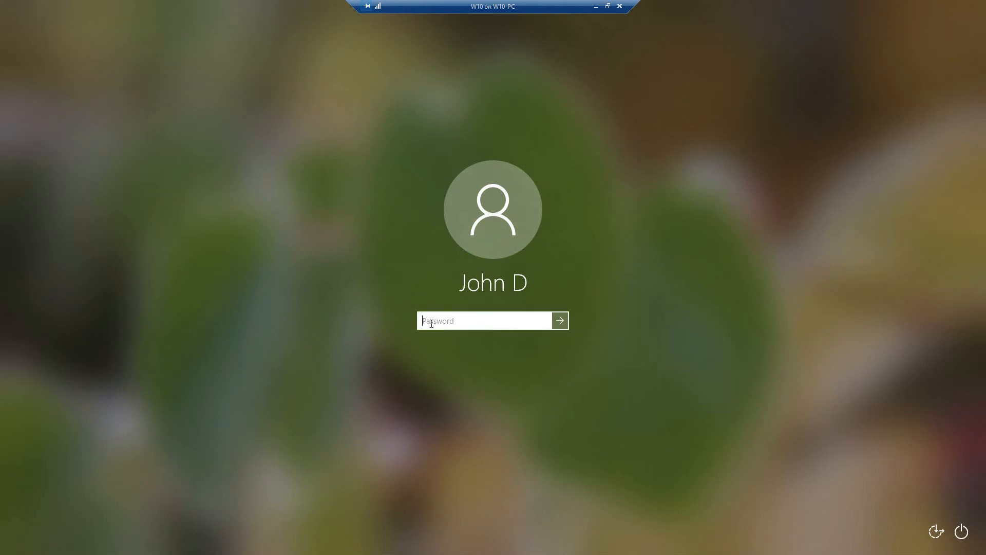
Unlock the Windows session by entering the account password and return to the desktop
key("Caps_Lock")
type("•")
key("Caps_Lock")
type("•••••••")
key("Return")
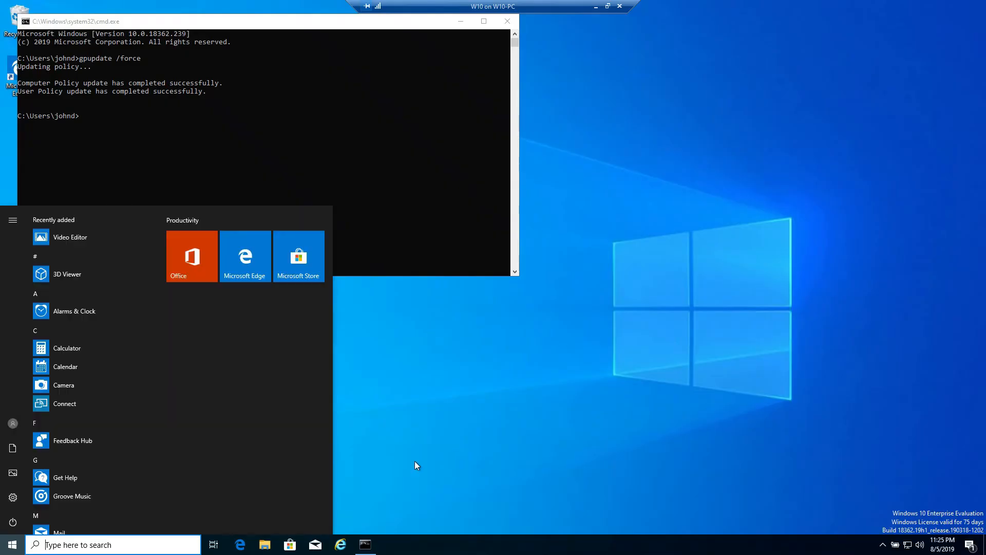
left_click(619, 391)
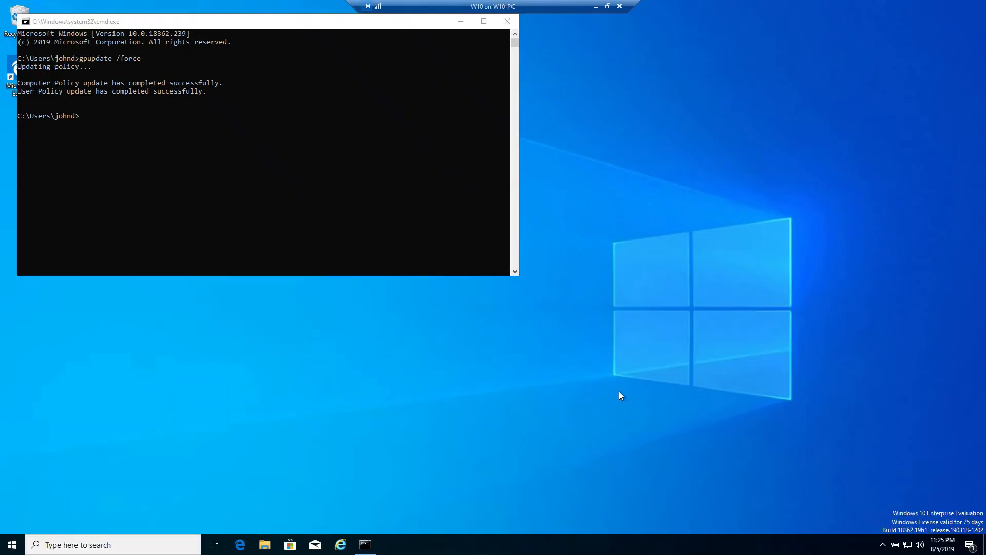
End the current Windows session and sign in to the W10 virtual machine again from its lock screen with the account password
right_click(11, 545)
mouse_move(22, 510)
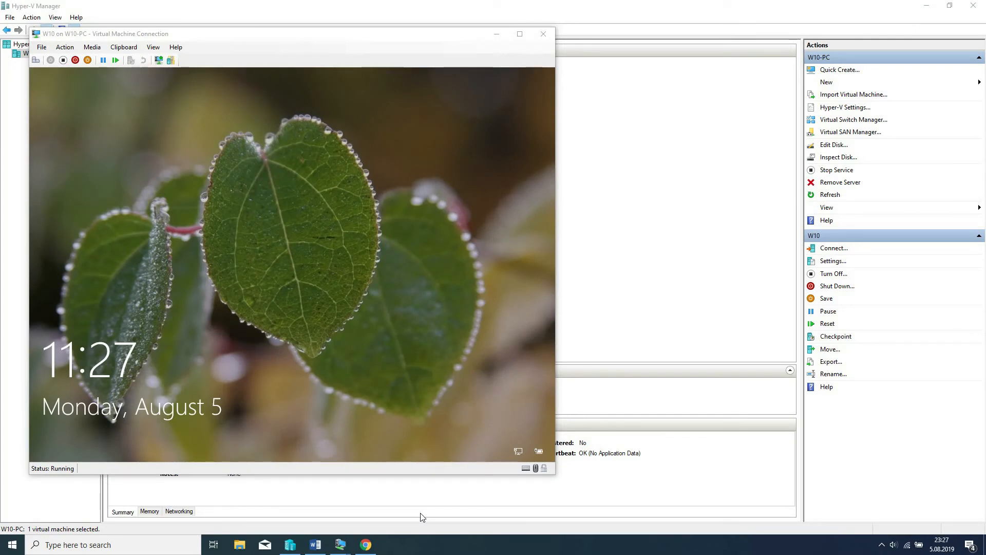
left_click(287, 294)
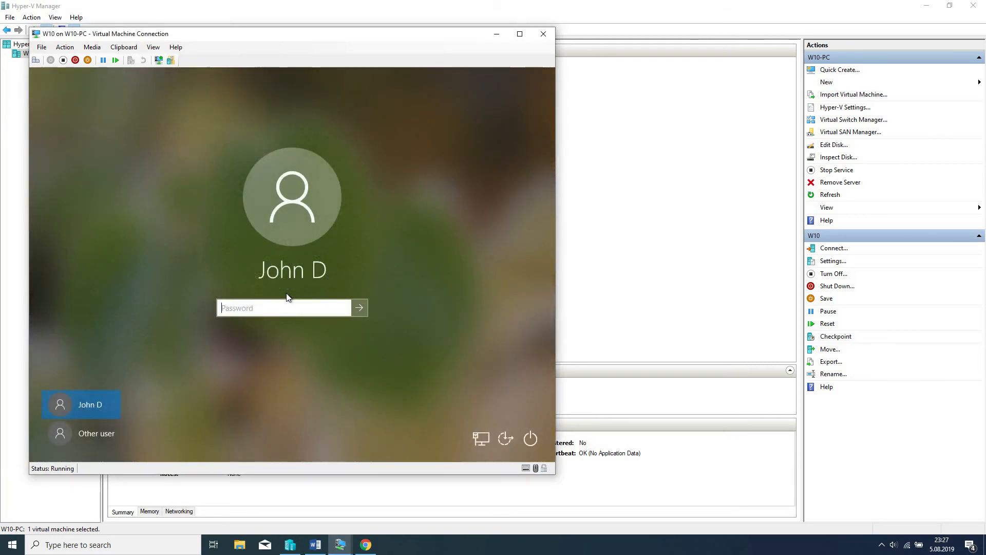
key("Caps_Lock")
type("•")
key("Caps_Lock")
type("•••••••••")
key("Return")
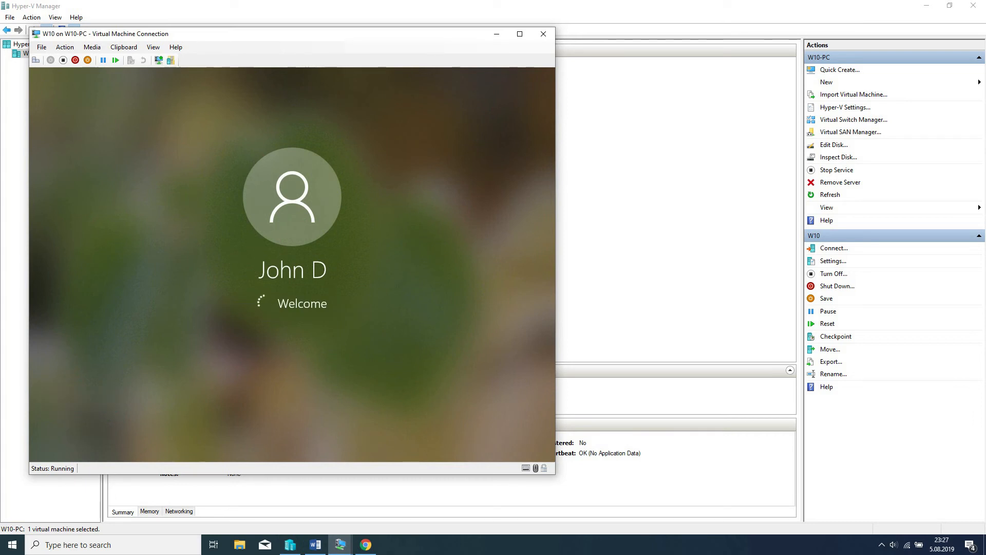